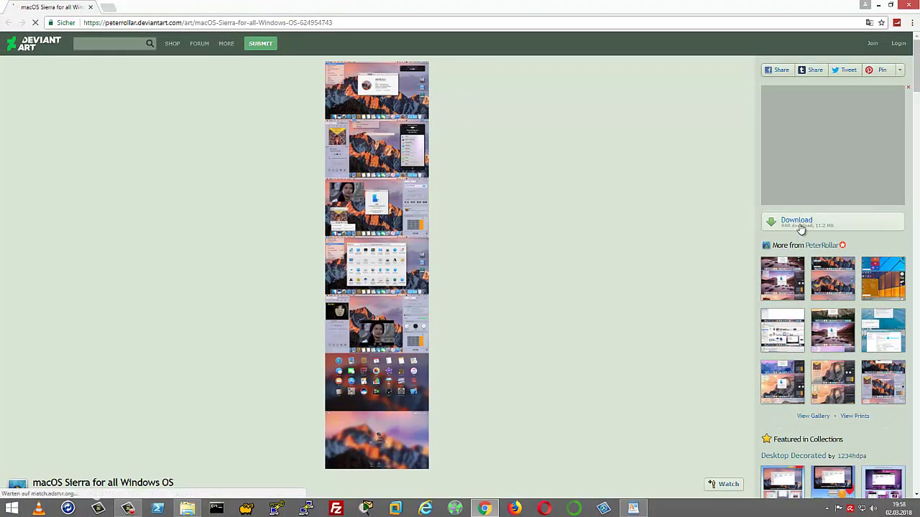
Review the description of macOS Sierra for all Windows OS on its DeviantArt page, closing the browser and the open folder window when done
scroll(515, 228, "down", 5)
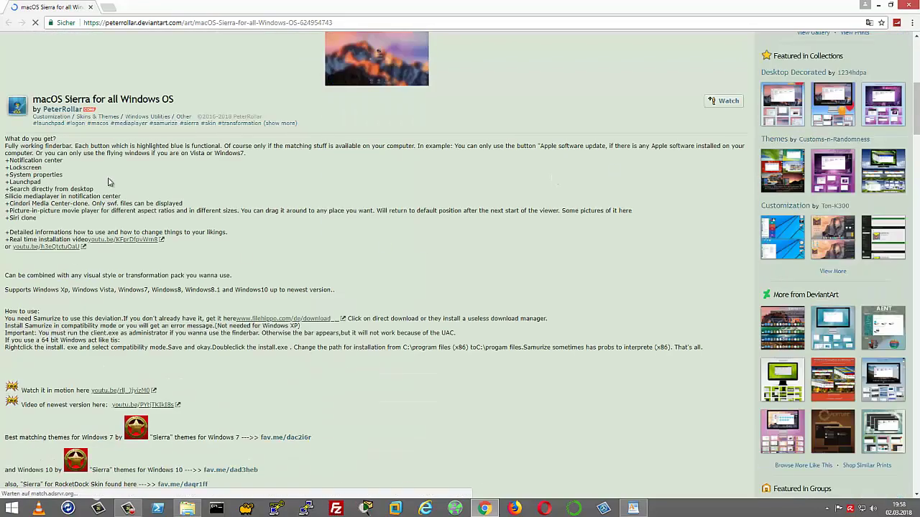
scroll(109, 182, "up", 4)
scroll(67, 311, "down", 1)
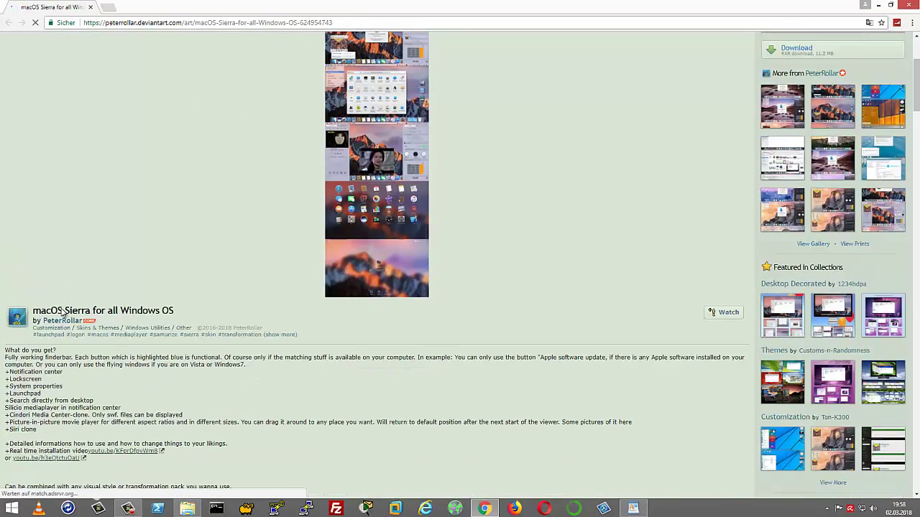
scroll(64, 313, "down", 1)
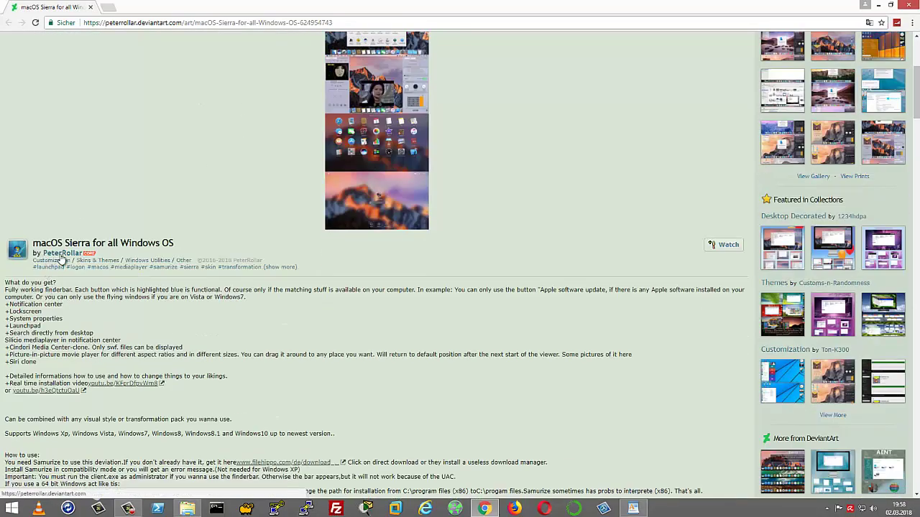
scroll(447, 199, "up", 4)
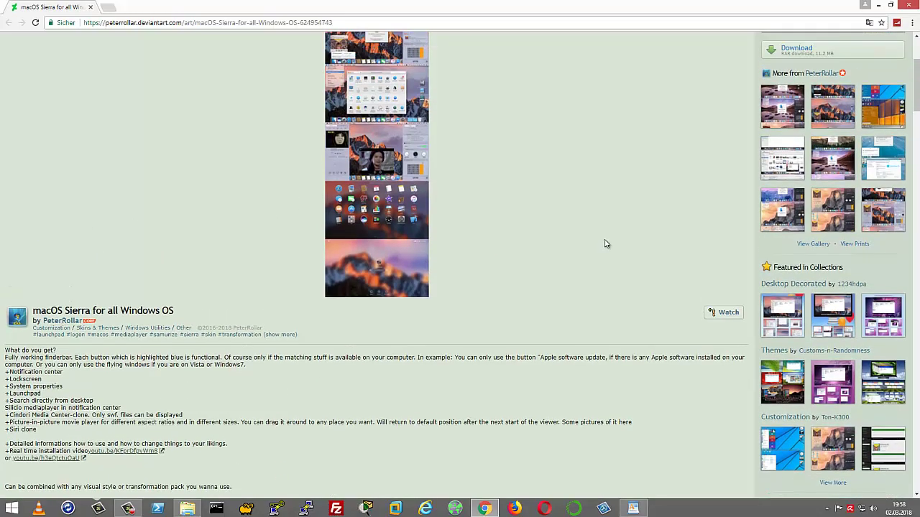
scroll(602, 246, "down", 2)
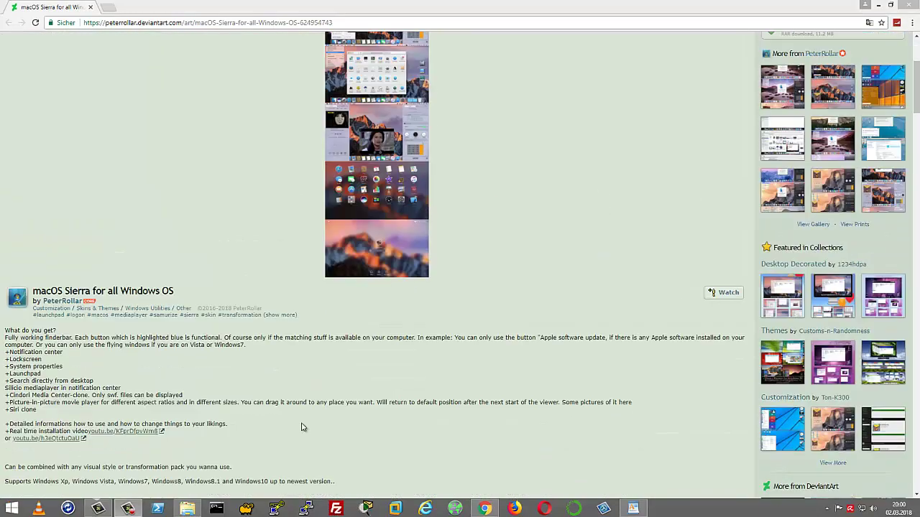
scroll(579, 279, "up", 3)
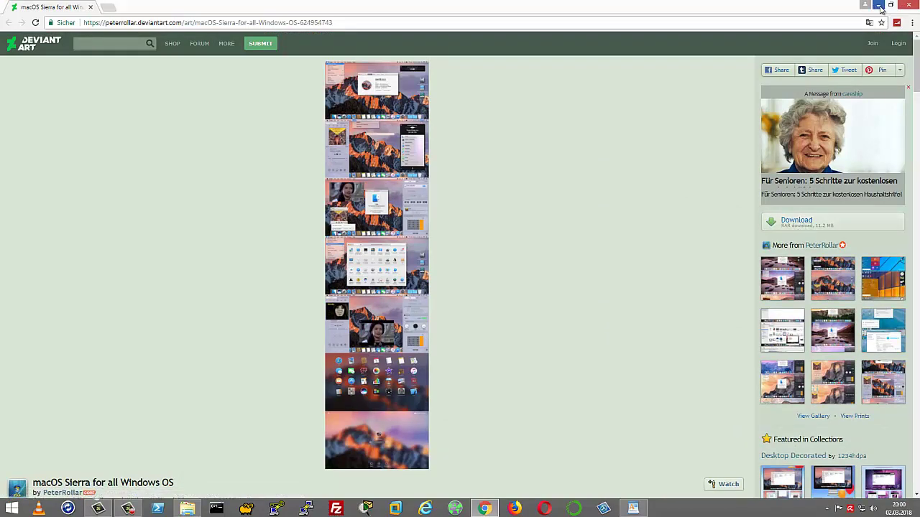
left_click(909, 8)
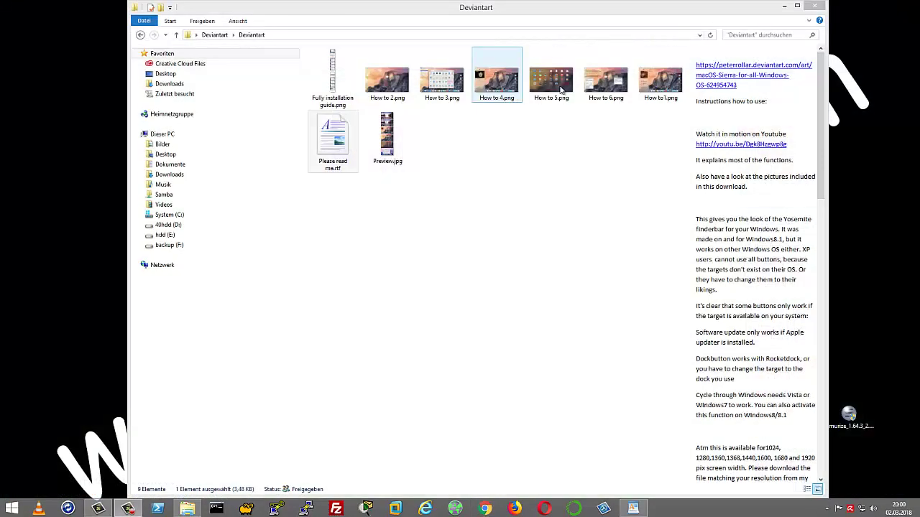
left_click(821, 9)
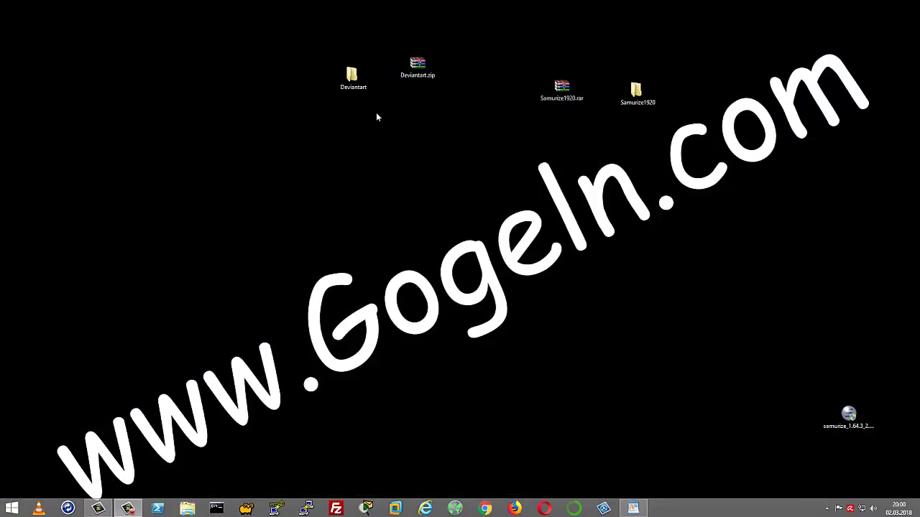
Open Please read me.rtf from the Deviantart subfolder inside the desktop's Deviantart folder
double_click(365, 85)
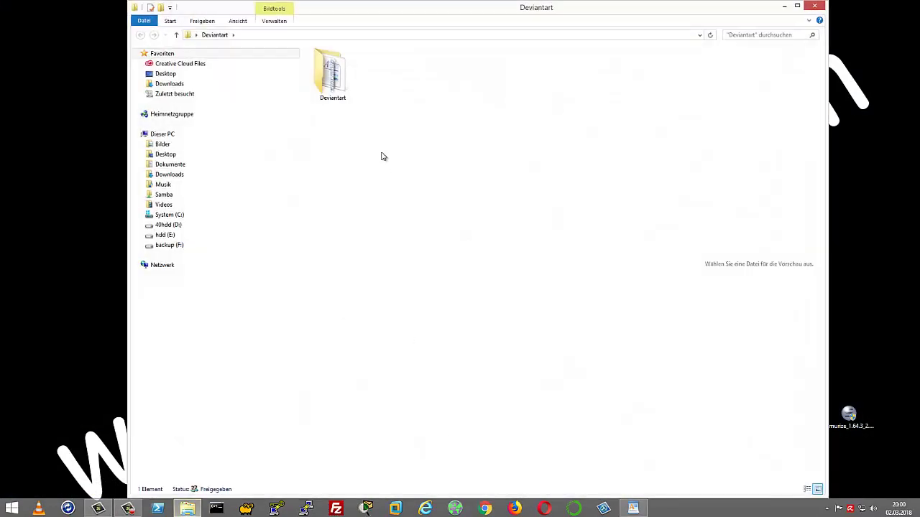
left_click(335, 85)
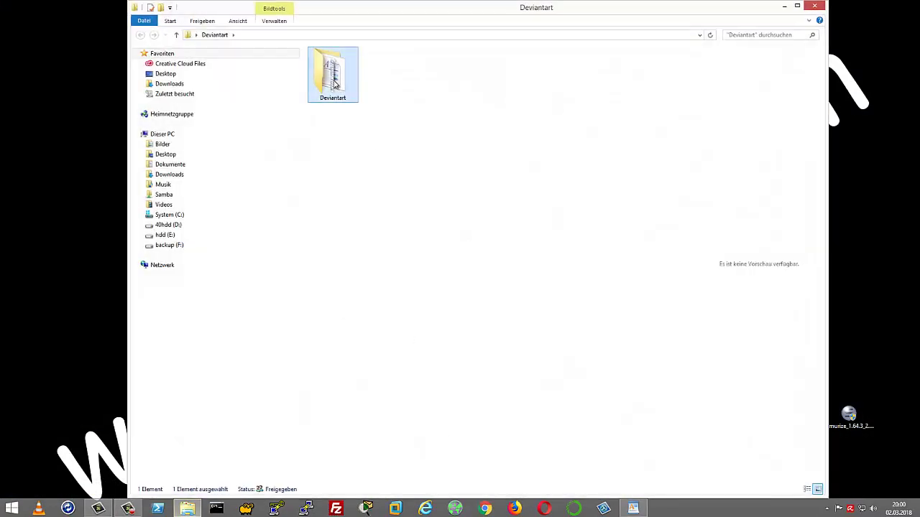
double_click(333, 64)
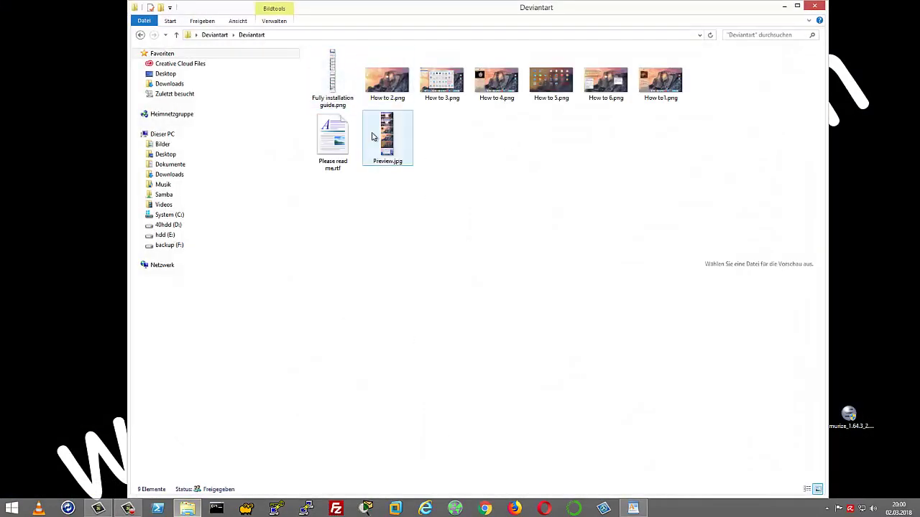
left_click(343, 131)
double_click(344, 131)
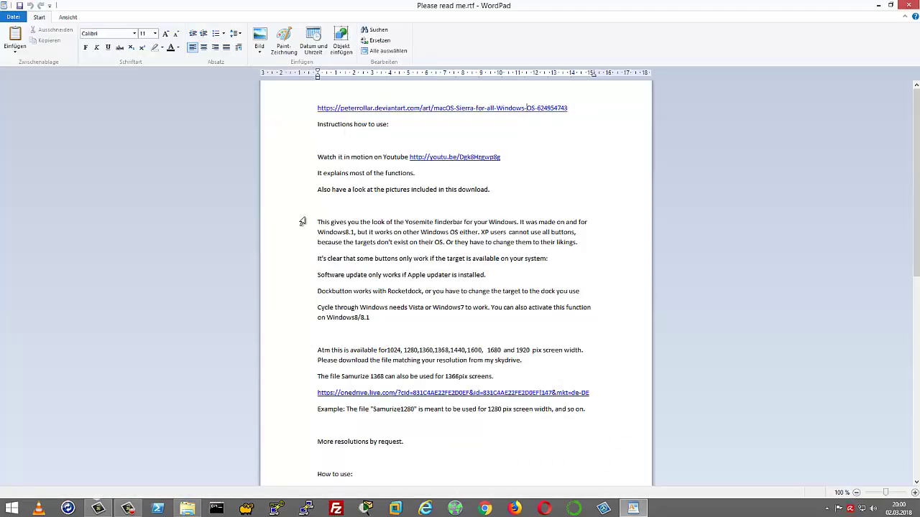
Read through the readme's notes on features, supported resolutions and the How to use instructions for Samurize
left_click_drag(303, 221, 567, 291)
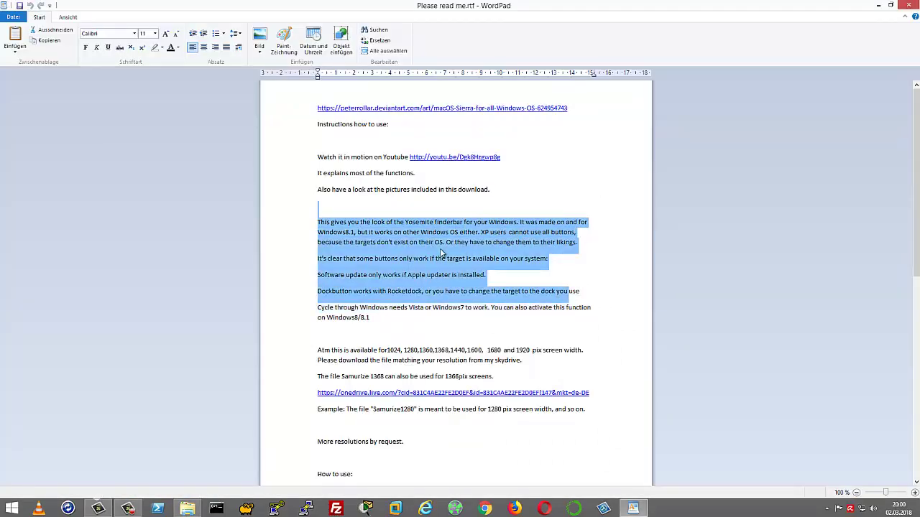
scroll(527, 275, "down", 10)
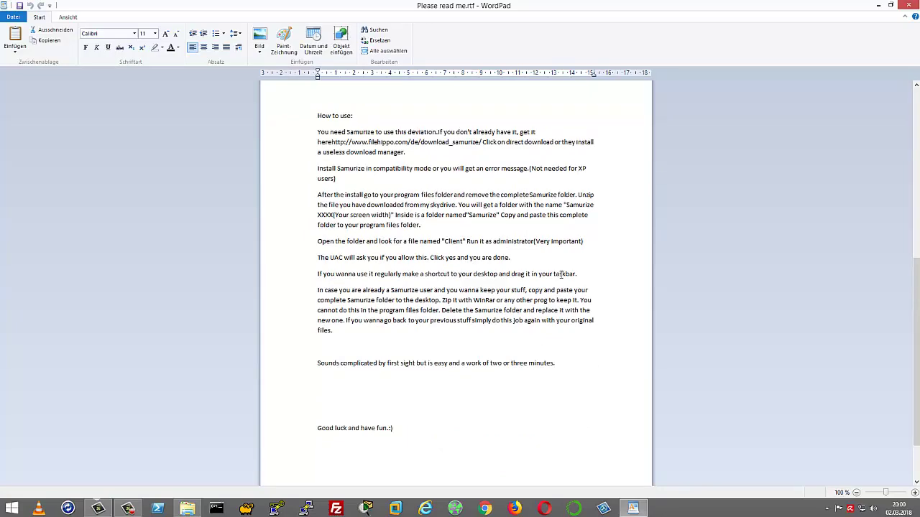
scroll(562, 274, "up", 10)
left_click_drag(509, 157, 307, 158)
left_click(319, 159)
scroll(477, 132, "down", 5)
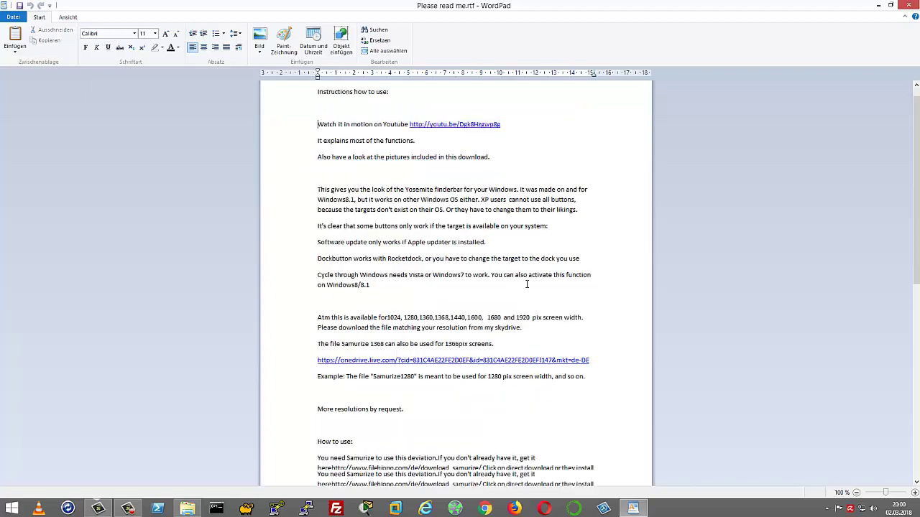
scroll(477, 132, "up", 4)
scroll(431, 158, "down", 10)
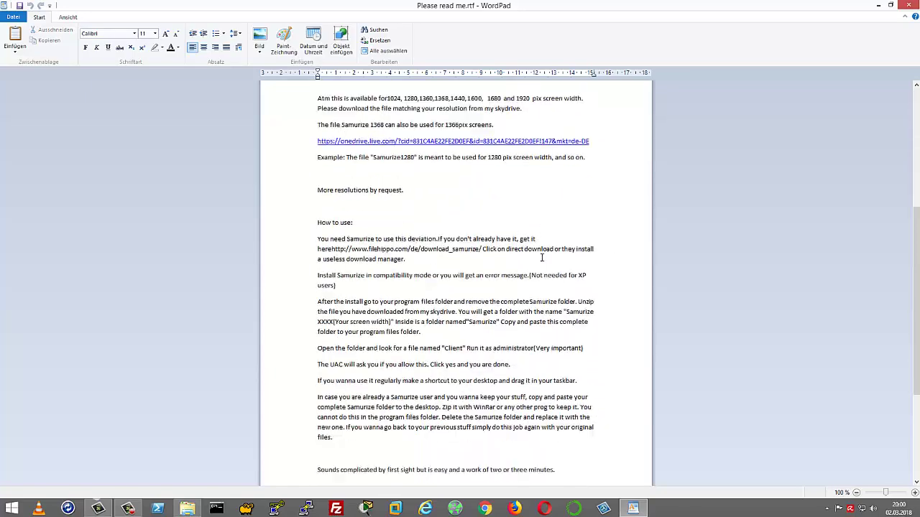
scroll(307, 186, "up", 7)
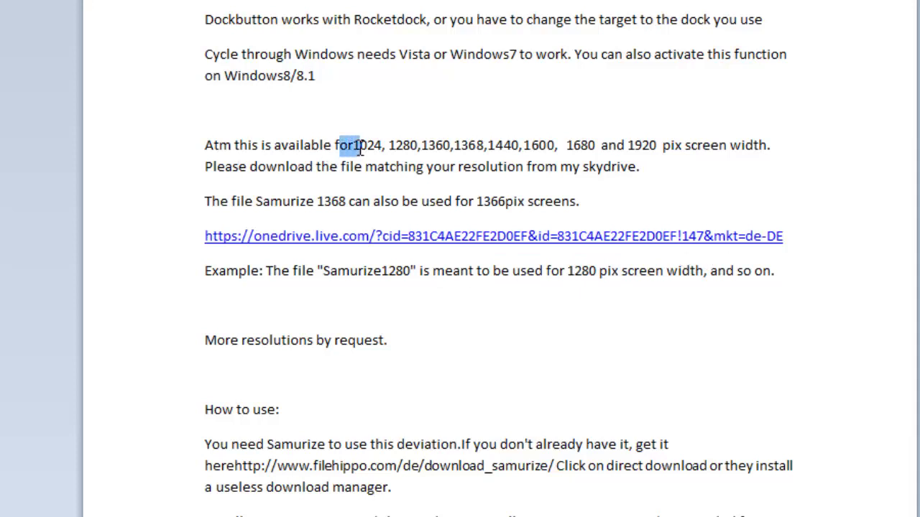
Check the supported screen widths from 1024 to 1920 in the readme and open the OneDrive download link beneath them
left_click_drag(360, 146, 639, 165)
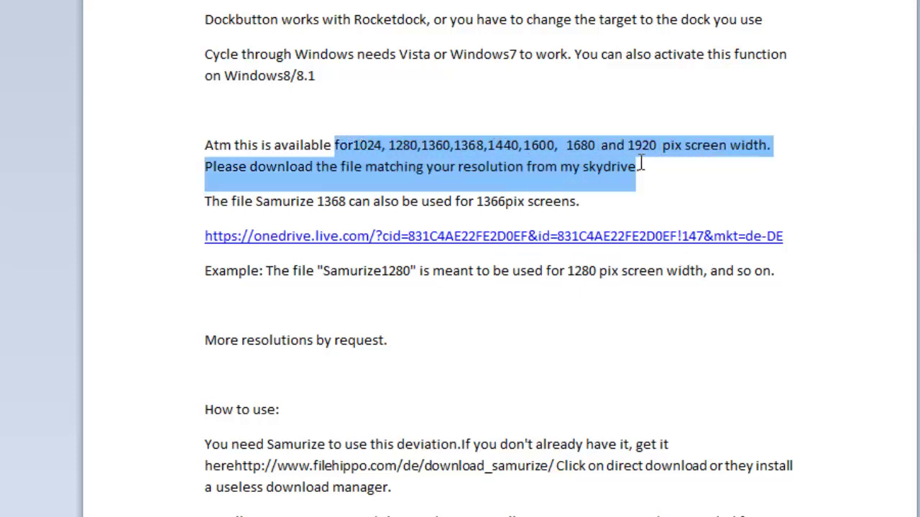
left_click(742, 171)
left_click_drag(343, 145, 651, 147)
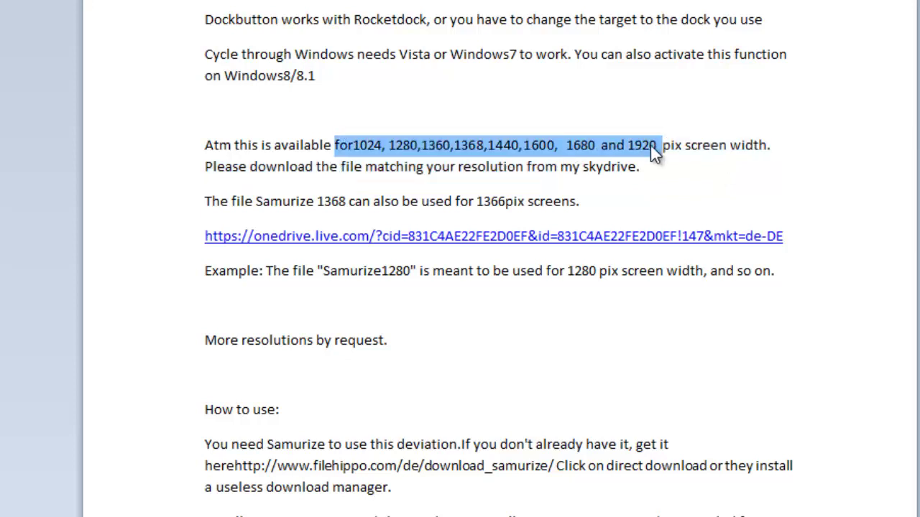
left_click(435, 145)
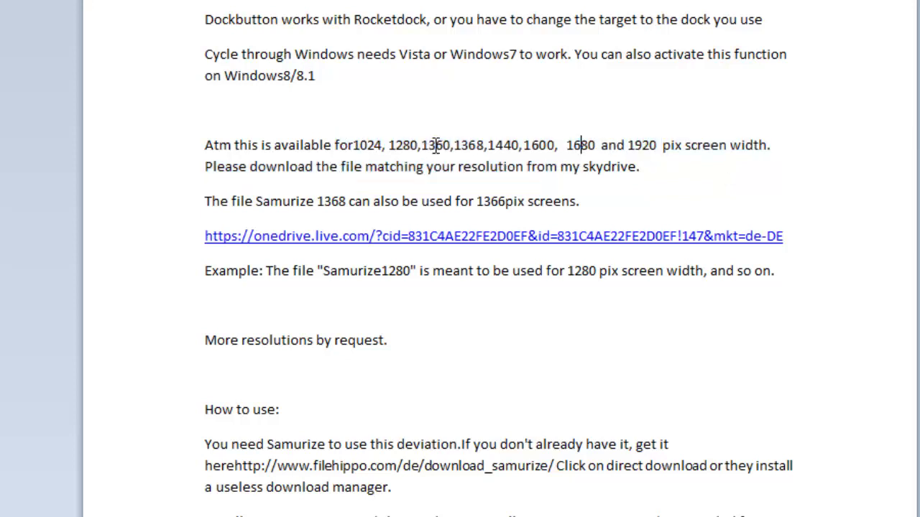
double_click(435, 145)
left_click(515, 240)
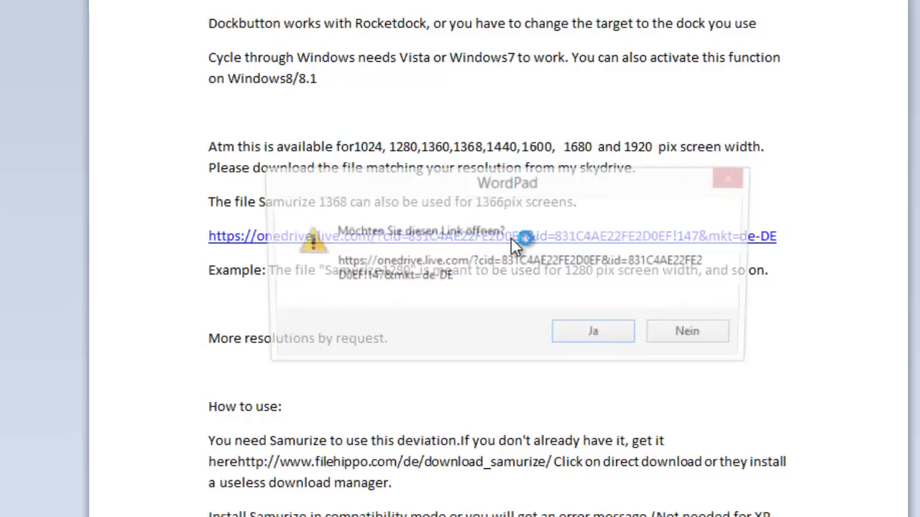
left_click(592, 328)
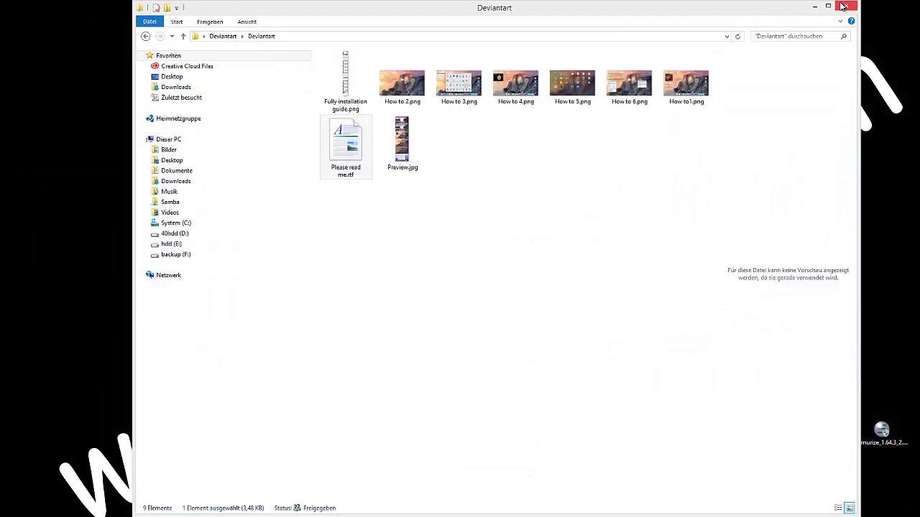
Close the Deviantart folder window and check the screen resolution in the desktop's display settings
left_click(843, 6)
right_click(408, 128)
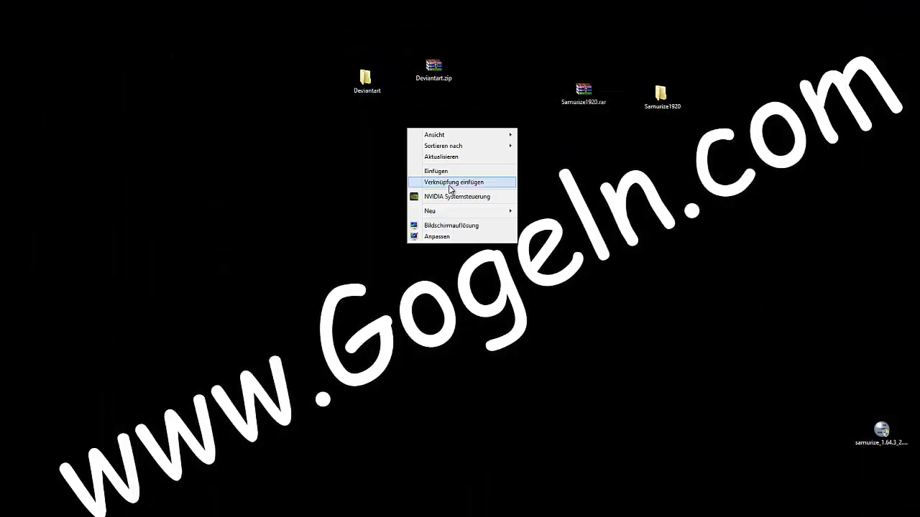
left_click(455, 229)
left_click(415, 87)
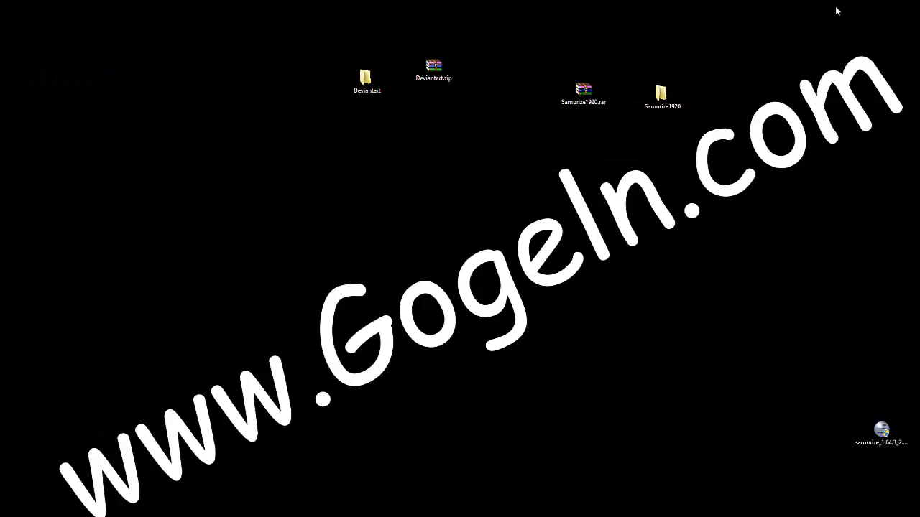
Move Deviantart.zip and the Deviantart folder side by side into the upper-left corner of the desktop
left_click_drag(433, 68, 127, 30)
left_click_drag(381, 88, 177, 100)
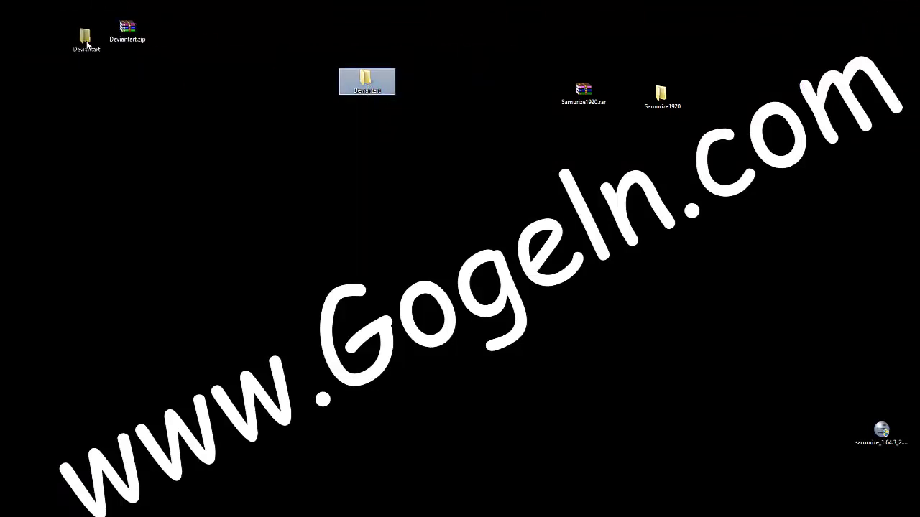
left_click_drag(86, 44, 85, 41)
left_click(224, 424)
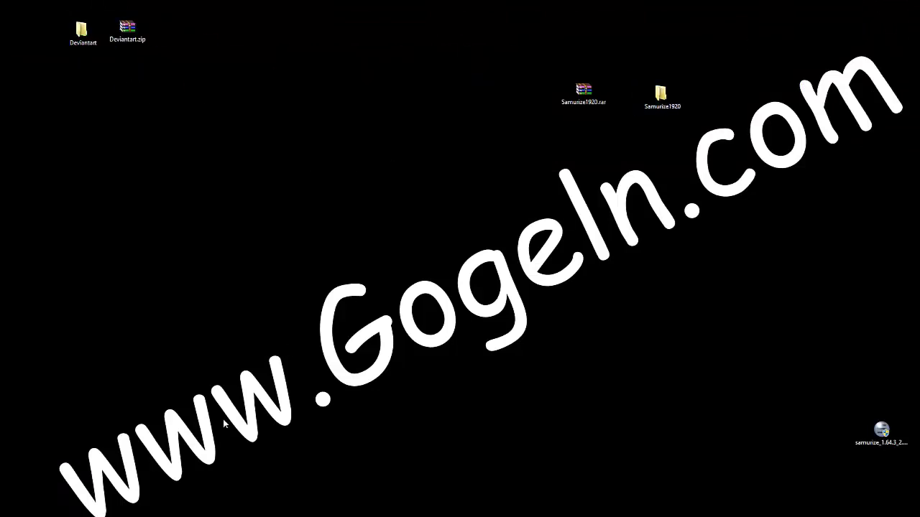
Open the Samurize folder under Program Files on the System (C:) drive in a new Explorer window
key("super+e")
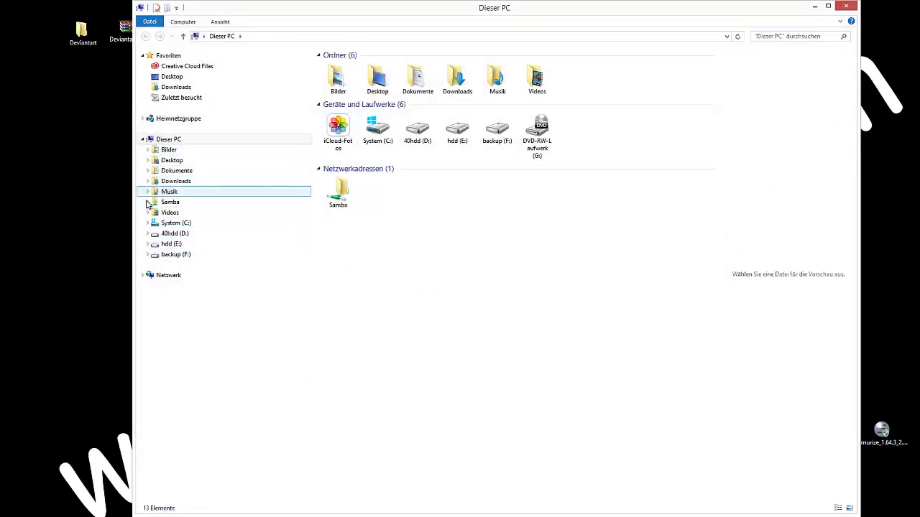
left_click(142, 140)
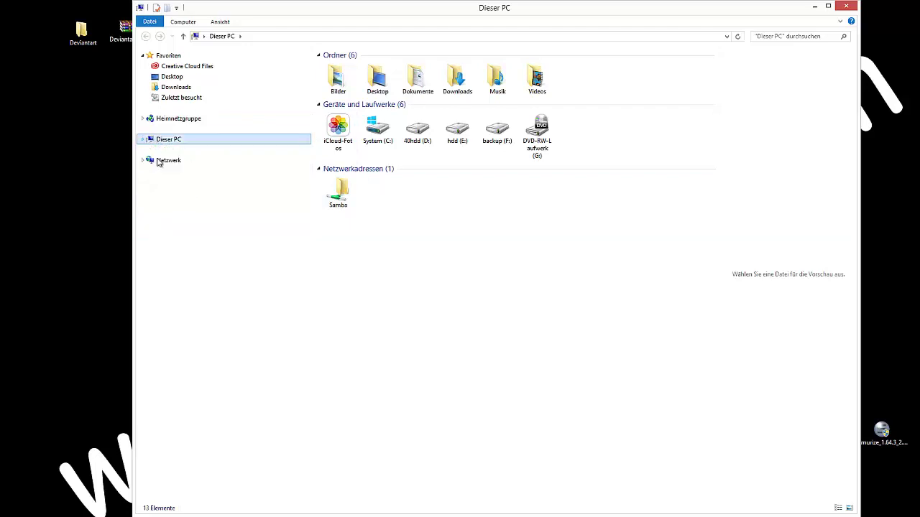
left_click(144, 140)
left_click(147, 223)
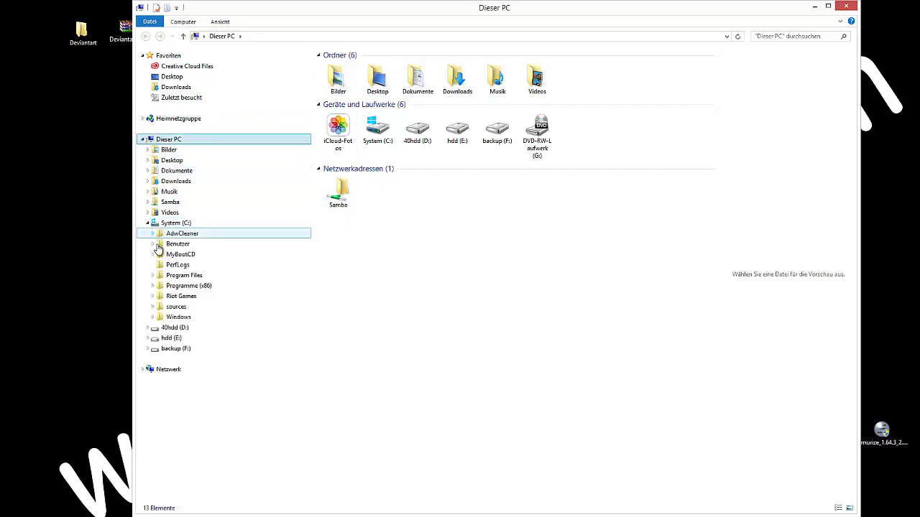
left_click(197, 277)
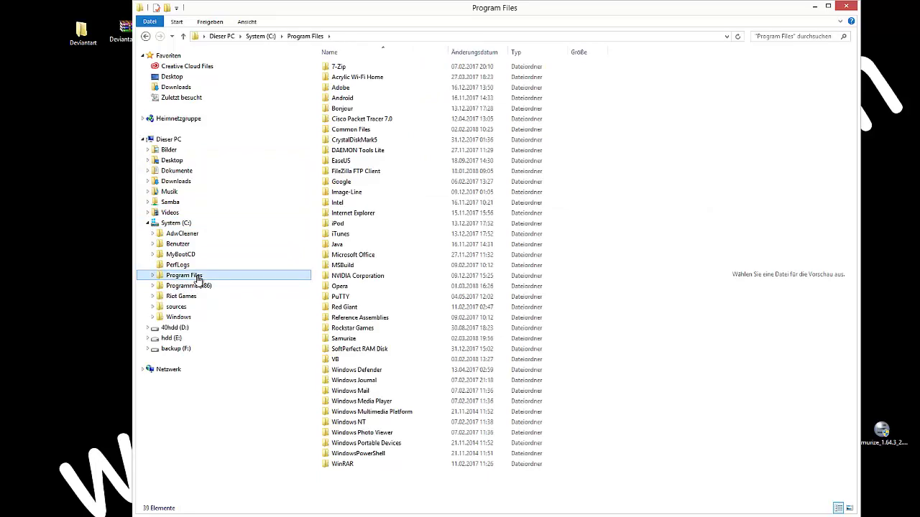
left_click(153, 281)
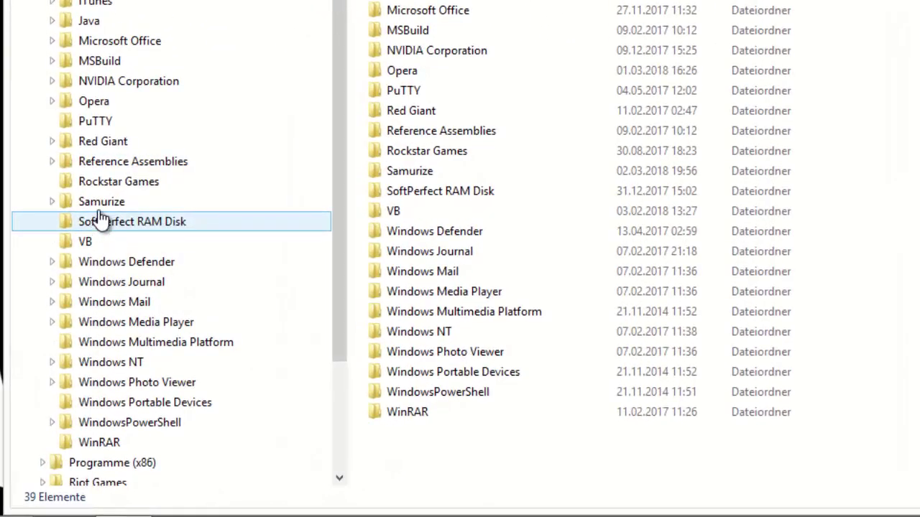
left_click(99, 202)
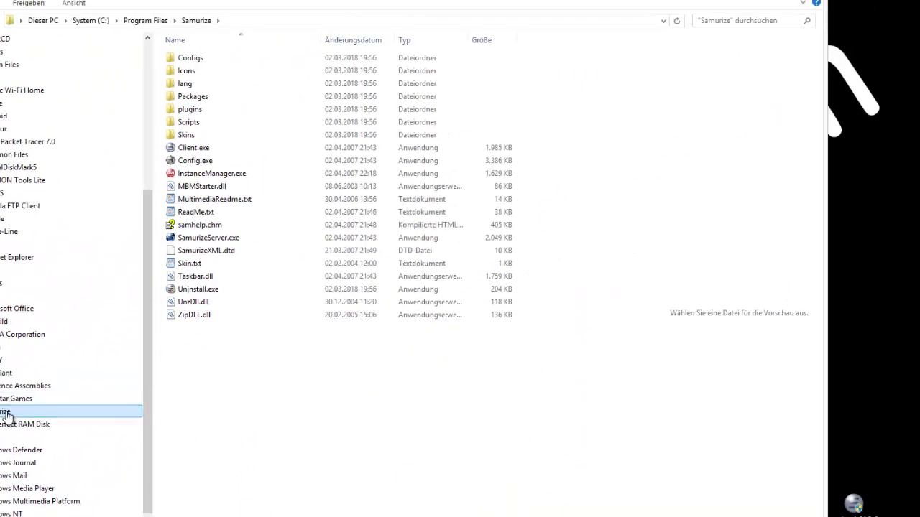
Look into the Configs folder of the Samurize installation and return to its parent folder
left_click(196, 62)
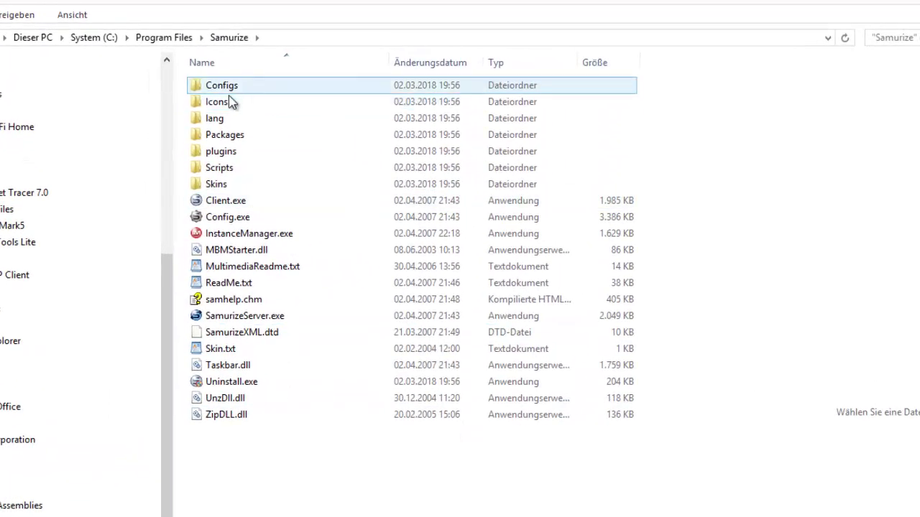
double_click(225, 87)
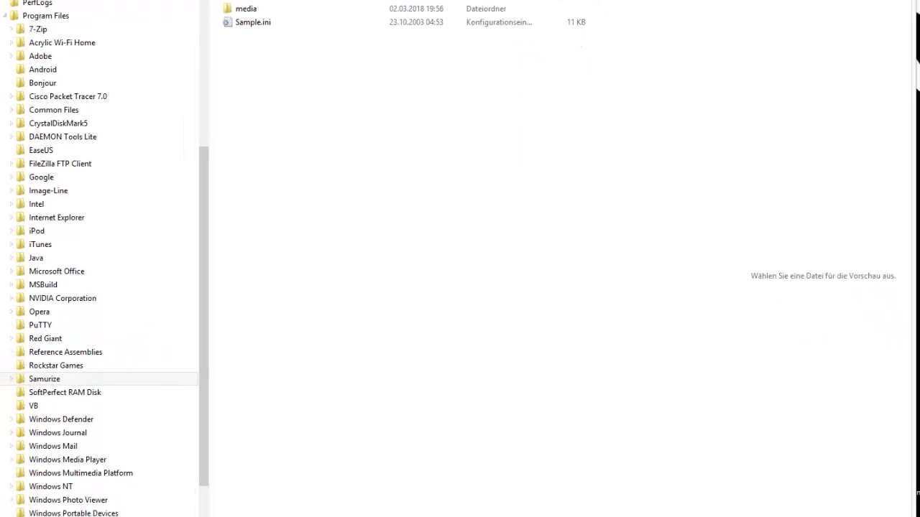
key("alt+Up")
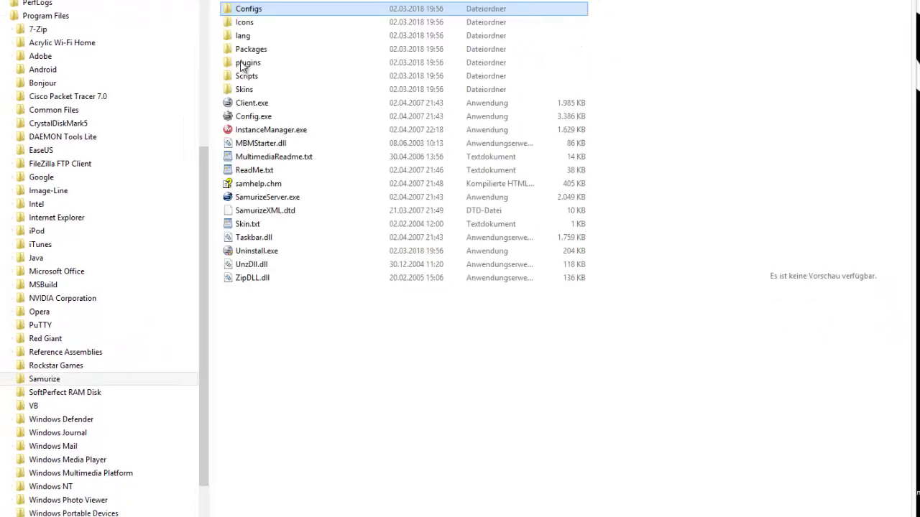
Permanently delete the existing Samurize folder from Program Files and confirm the deletion
left_click(58, 383)
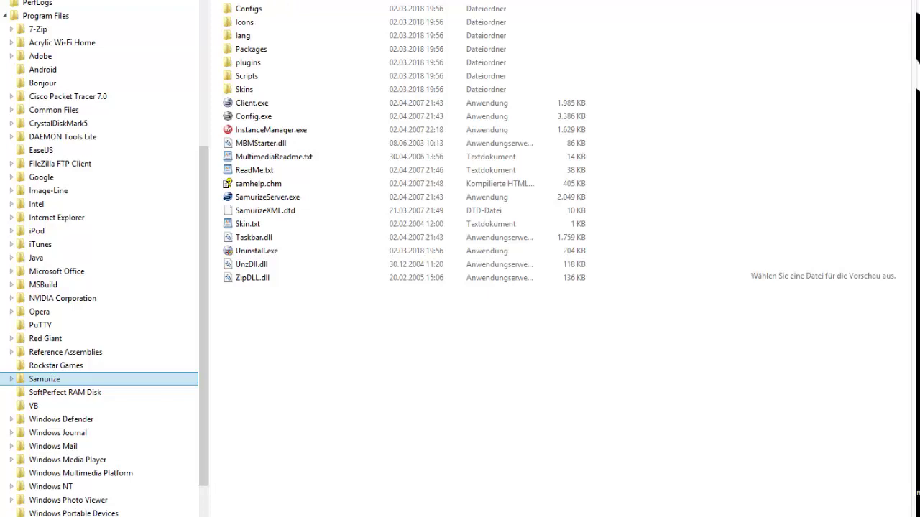
key("alt+Up")
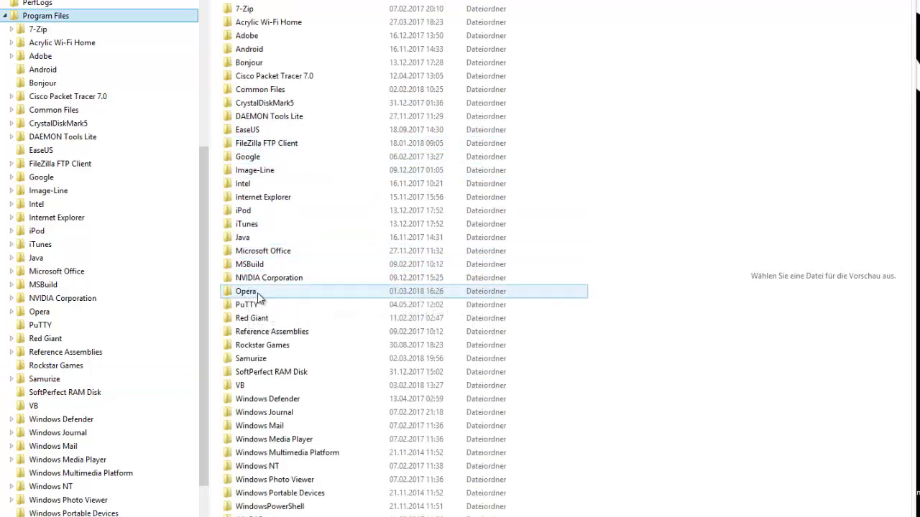
left_click(300, 361)
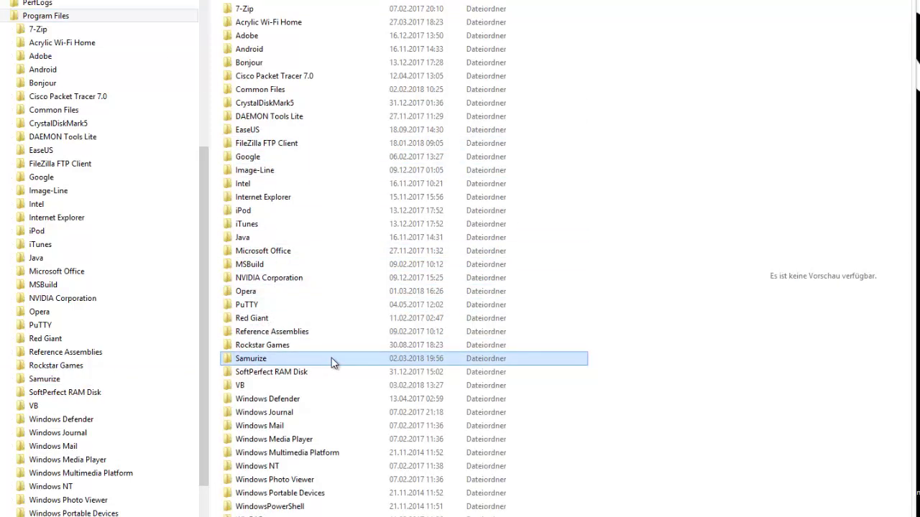
key("shift+Delete")
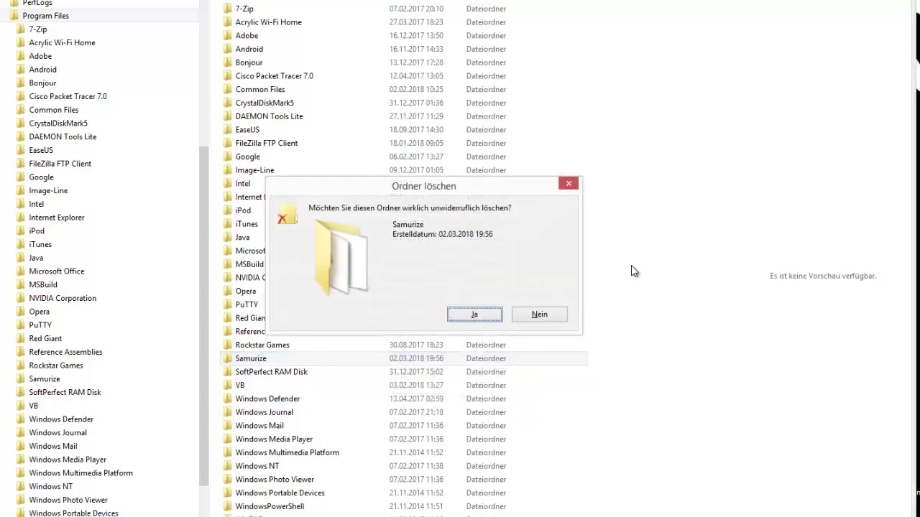
left_click(485, 317)
left_click(388, 187)
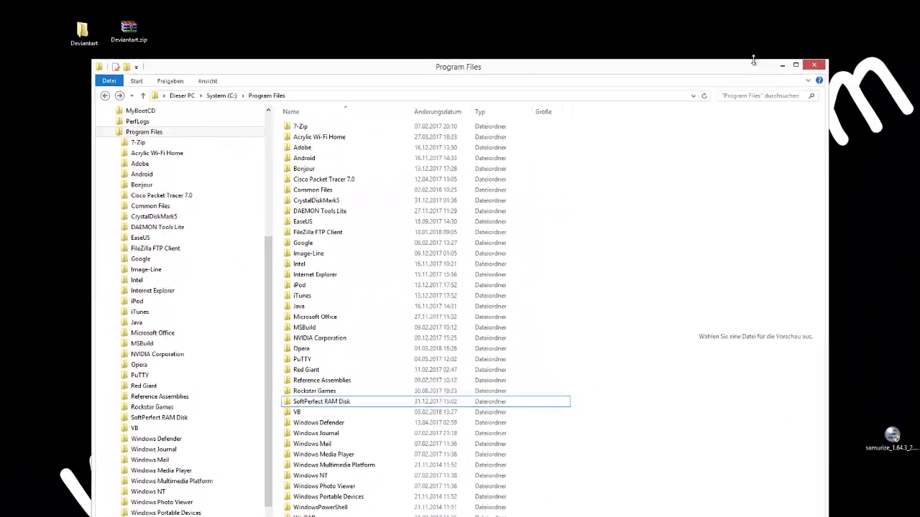
Open the Samurize1920 folder from the desktop and copy the Samurize1920 folder inside it
left_click_drag(752, 67, 767, 145)
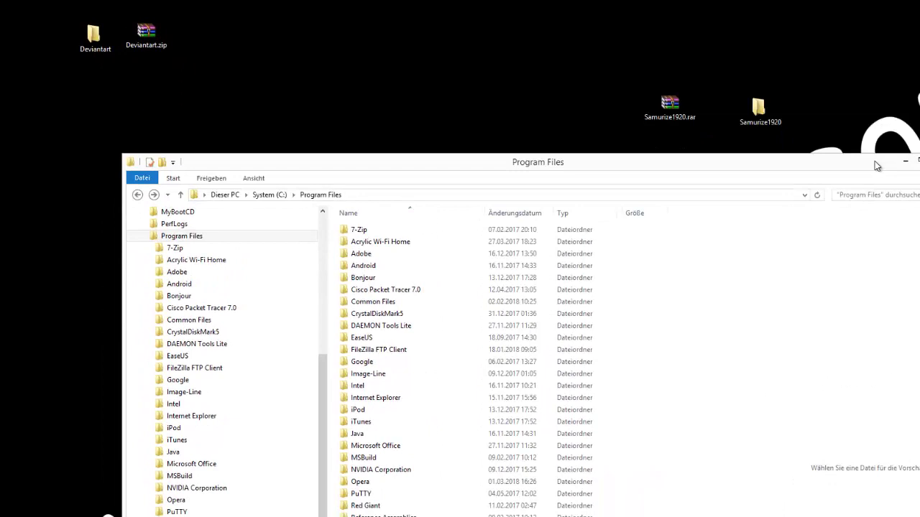
double_click(761, 106)
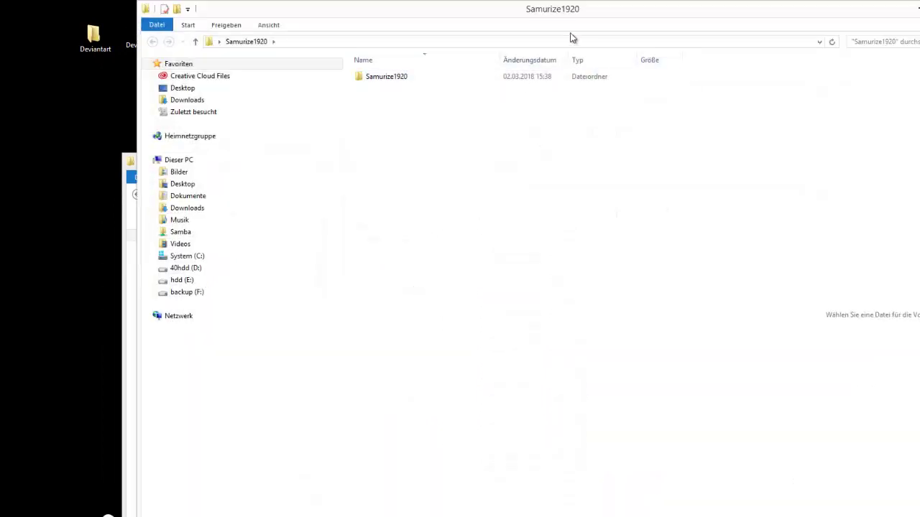
left_click_drag(577, 18, 640, 70)
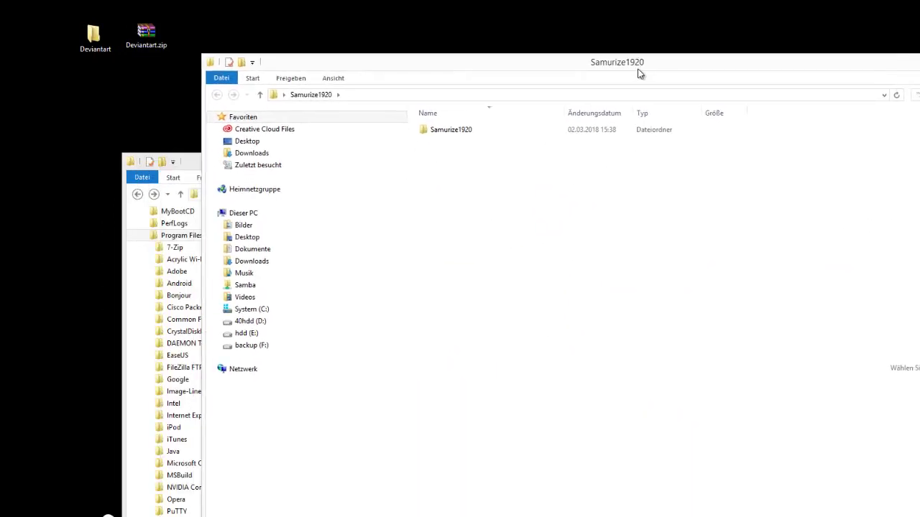
left_click(452, 129)
left_click(462, 133)
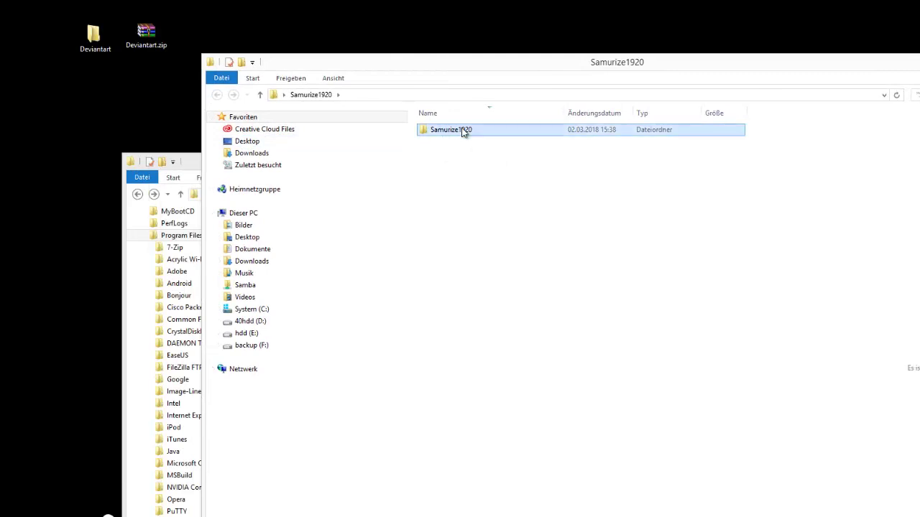
right_click(462, 132)
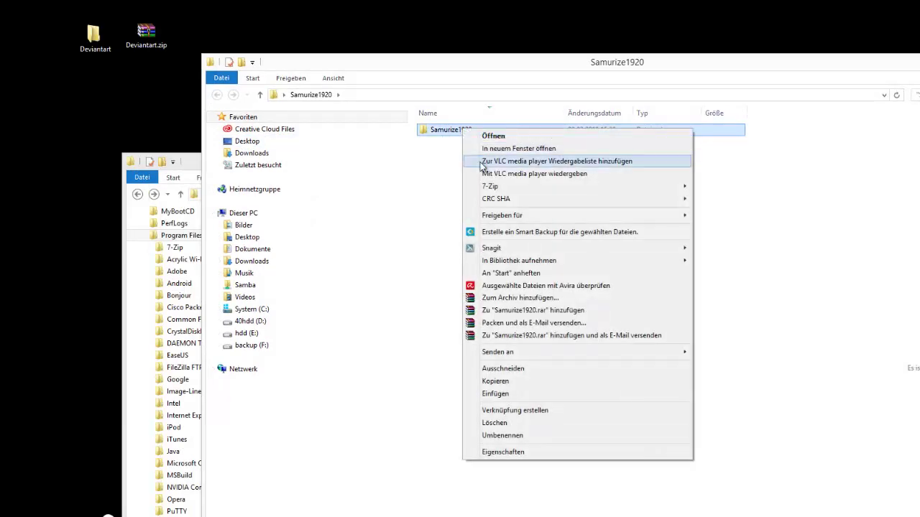
left_click(496, 381)
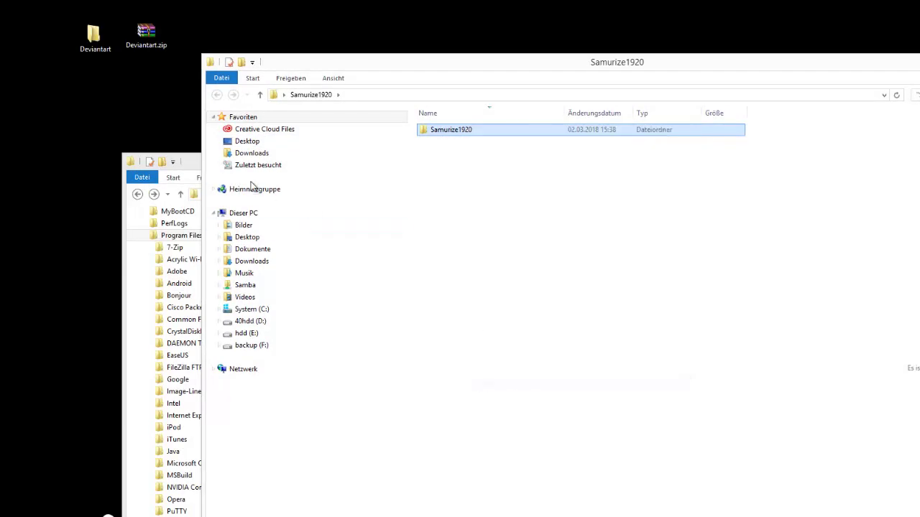
Paste the copied Samurize1920 folder into Program Files on the System (C:) drive
left_click(193, 166)
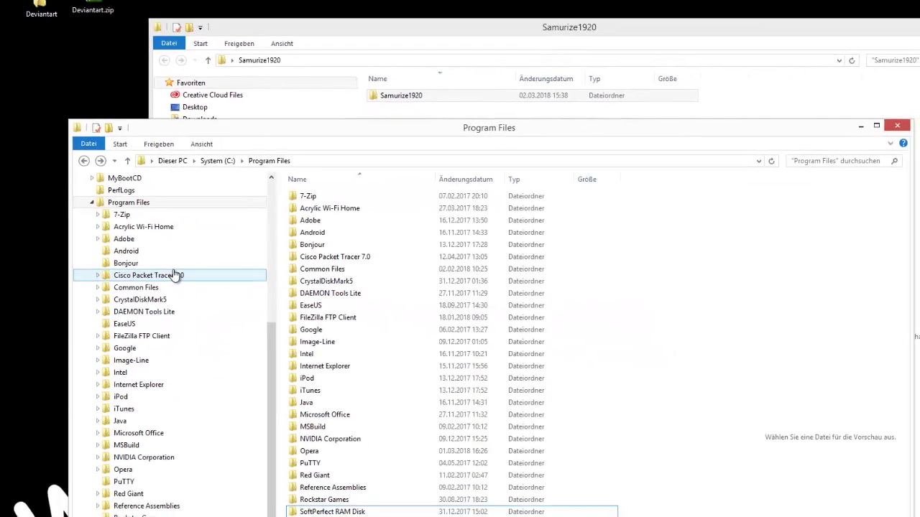
left_click(184, 240)
right_click(84, 178)
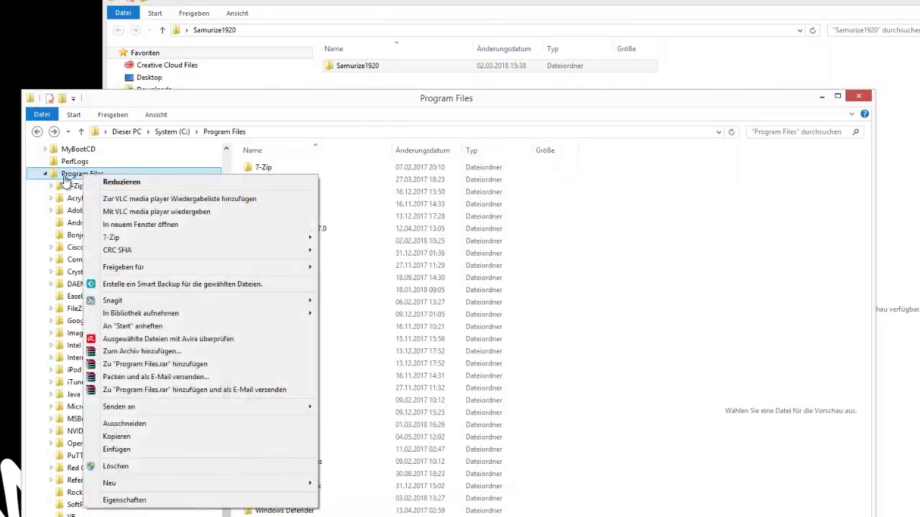
left_click(116, 450)
left_click(433, 178)
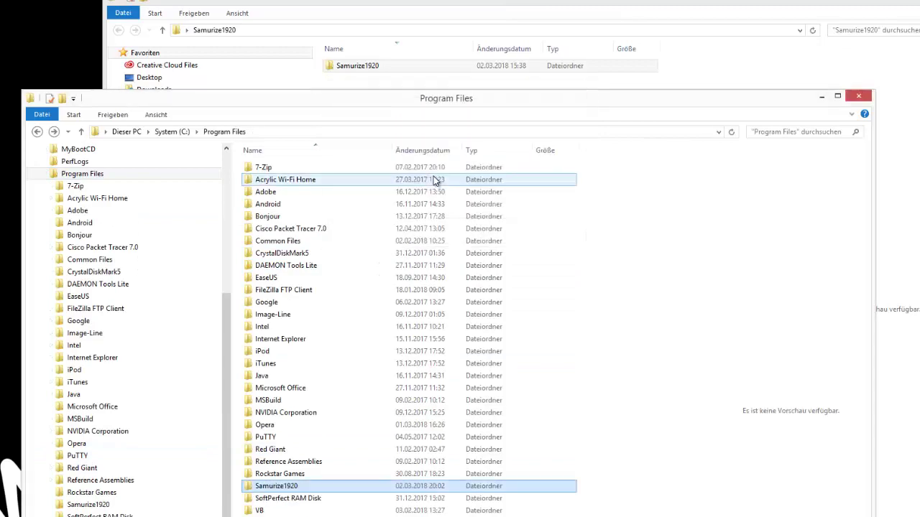
Look into the Configs folder of the pasted Samurize1920 folder and return to its parent folder
double_click(309, 486)
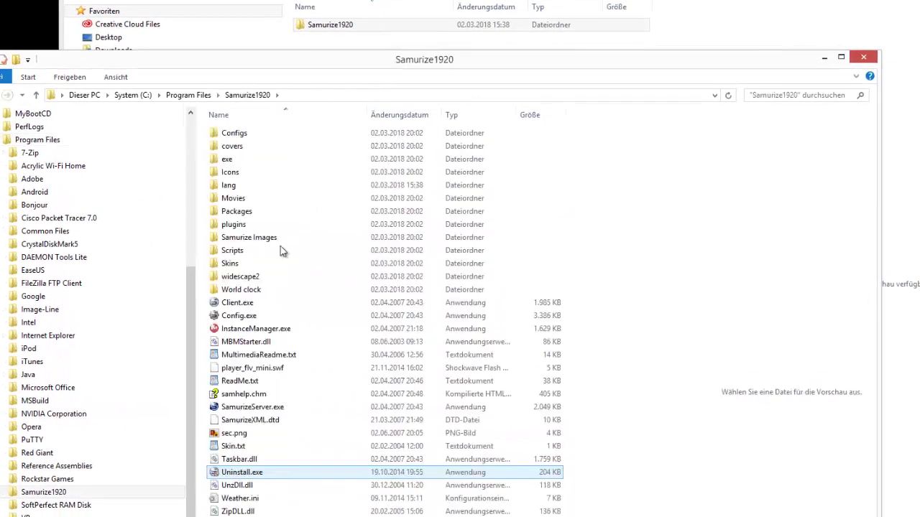
double_click(250, 135)
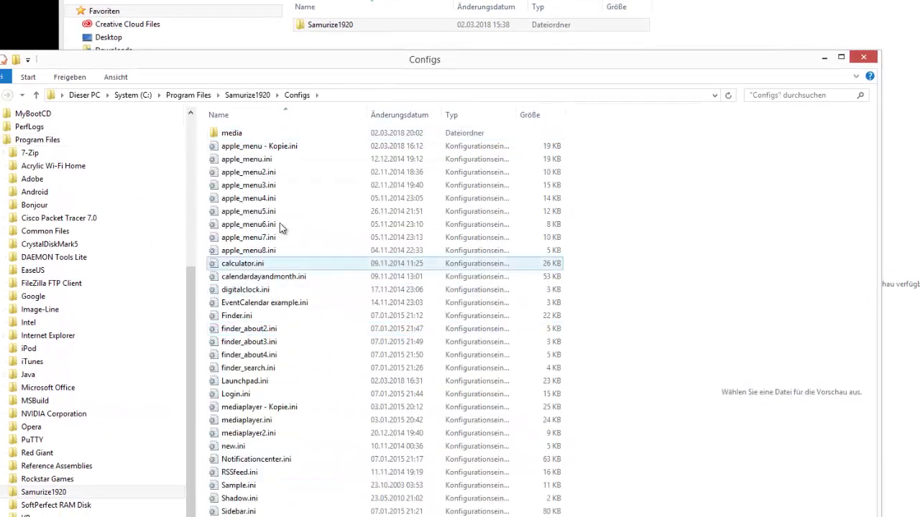
key("BackSpace")
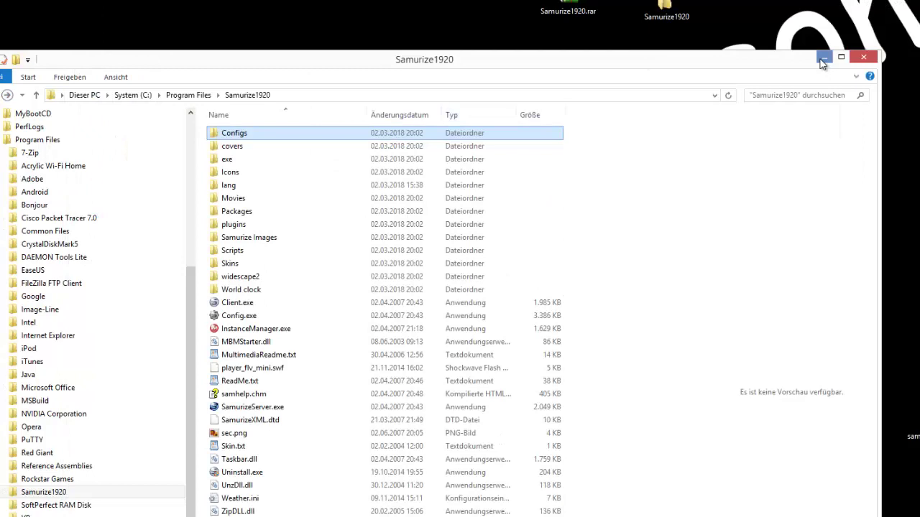
left_click(823, 61)
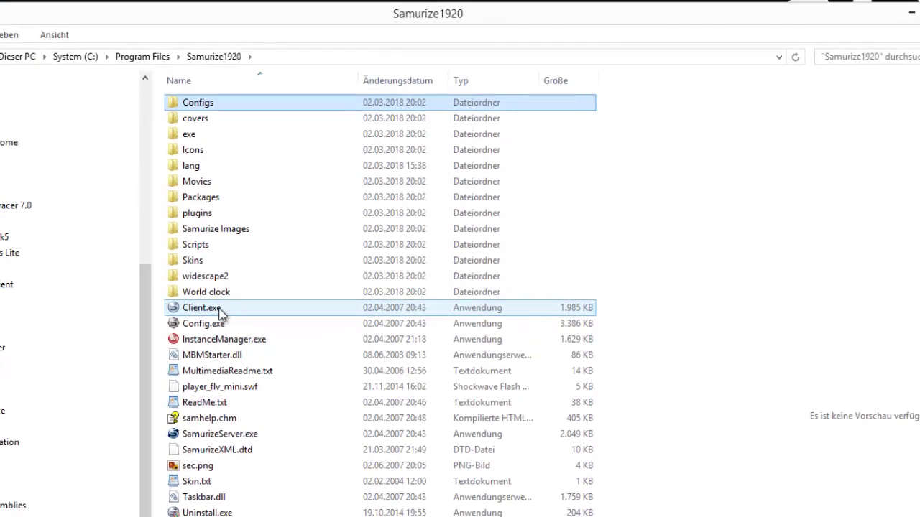
Run Client.exe from the Samurize1920 folder as administrator and allow it to make changes
right_click(219, 314)
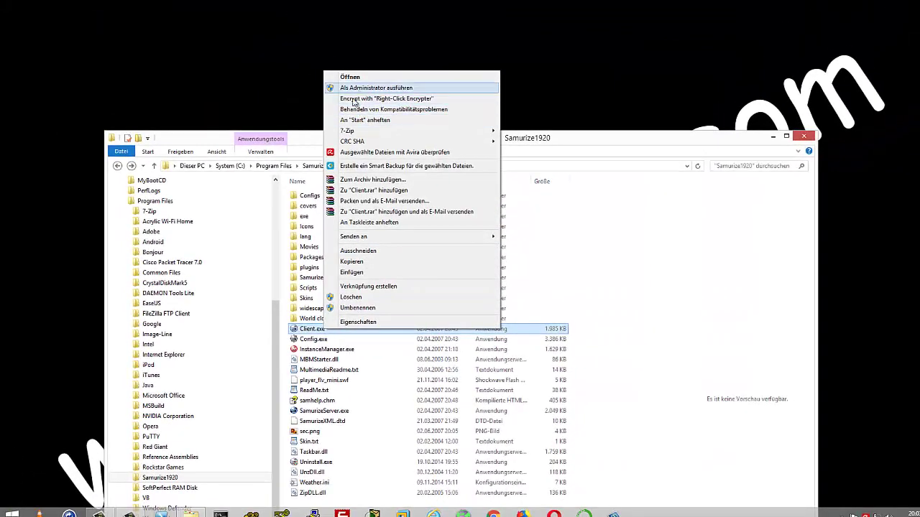
left_click(360, 87)
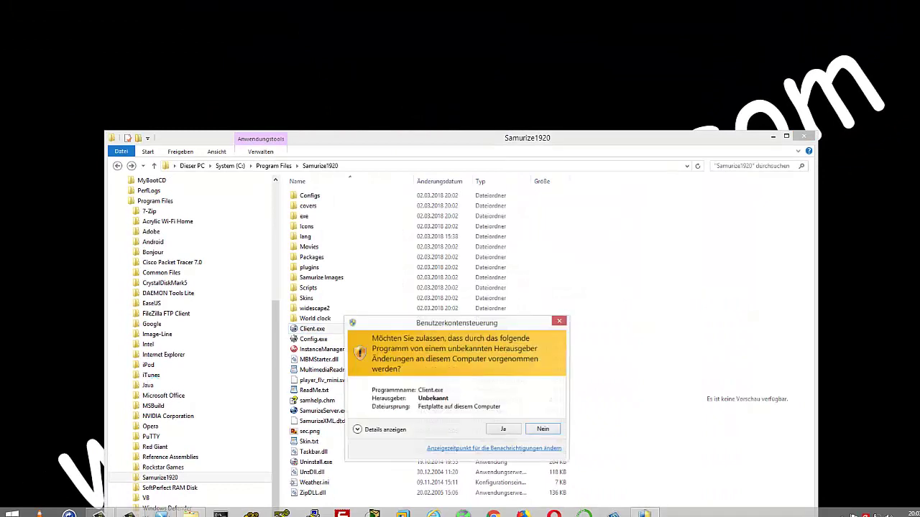
left_click(506, 432)
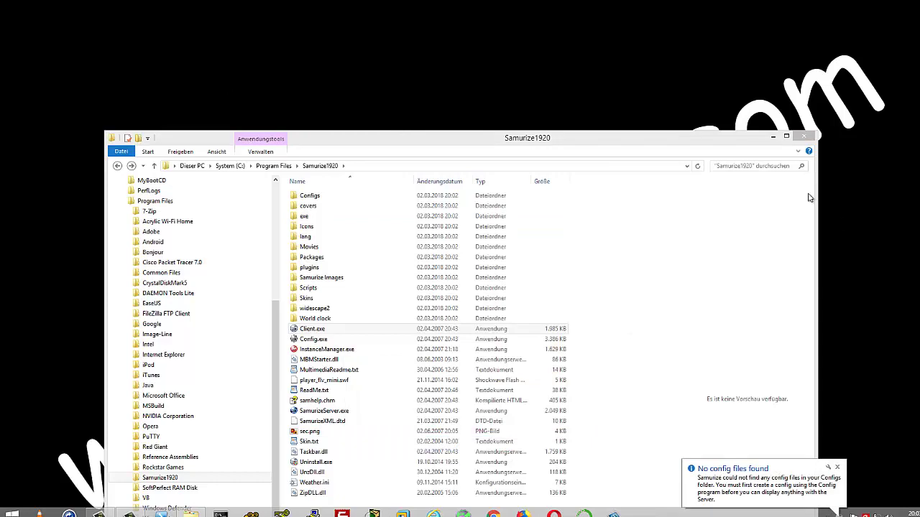
Create a desktop shortcut to Client.exe and place it in the upper-left corner of the desktop
left_click_drag(730, 131, 768, 13)
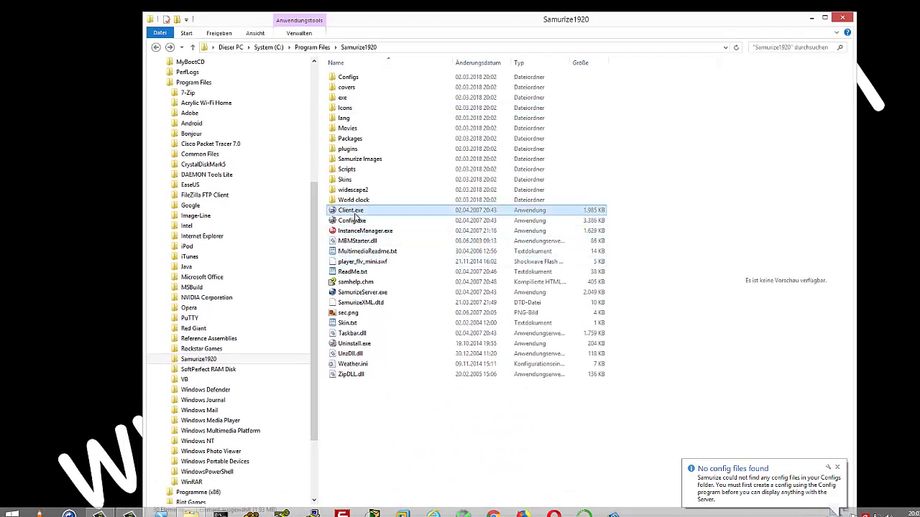
left_click(357, 221)
left_click(353, 209)
right_click(353, 208)
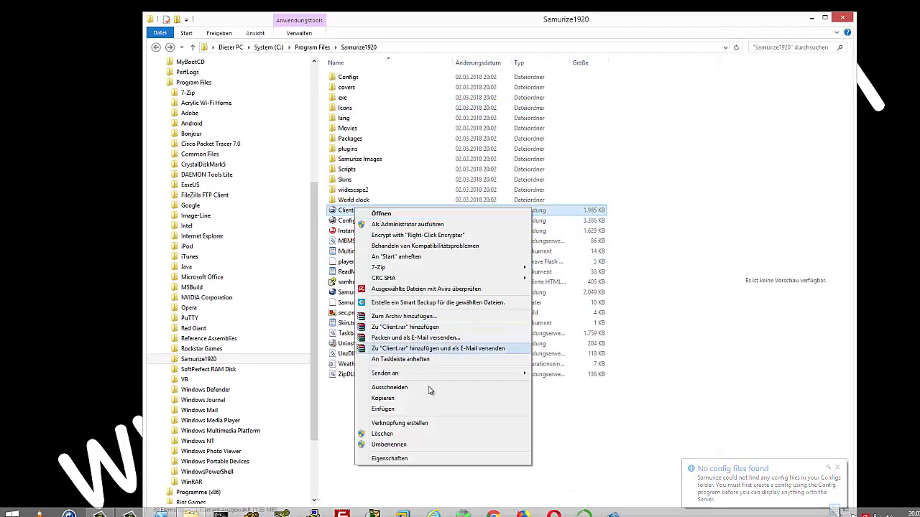
mouse_move(402, 373)
left_click(561, 372)
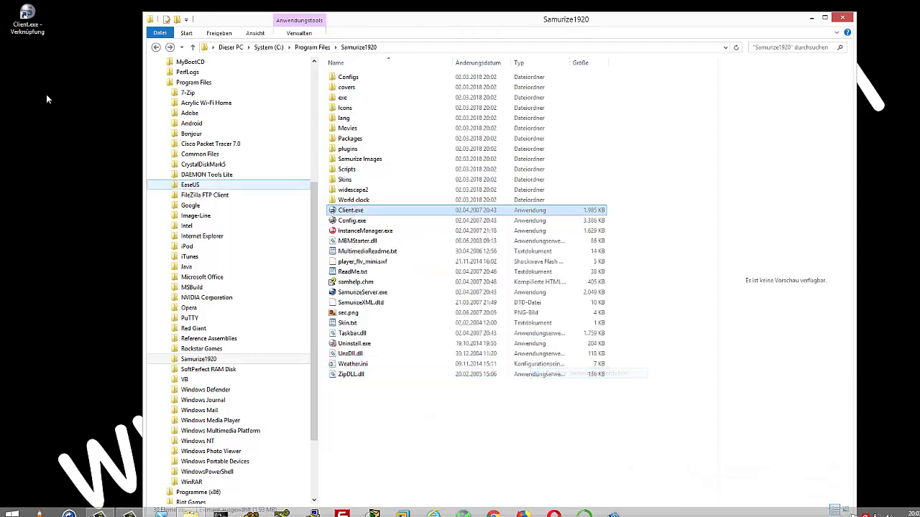
left_click_drag(46, 44, 46, 43)
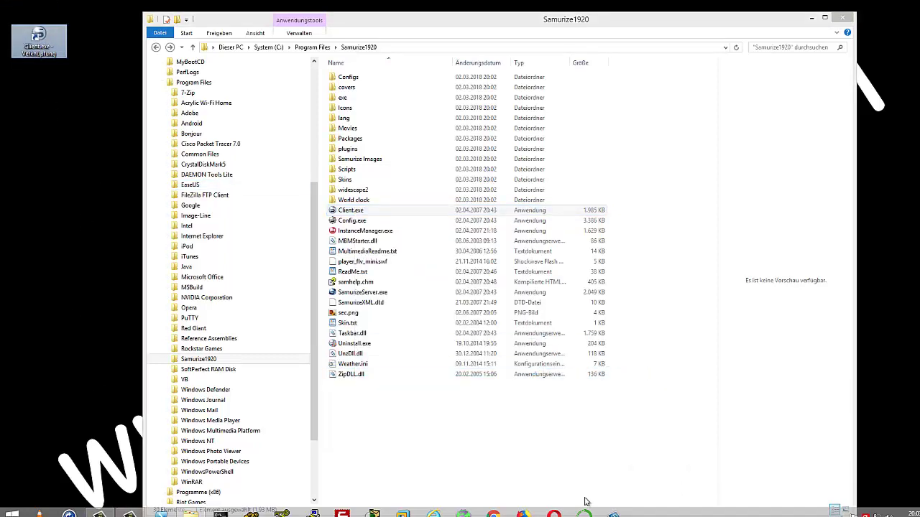
Run Config.exe from the Samurize1920 folder as administrator and allow it to make changes
right_click(355, 225)
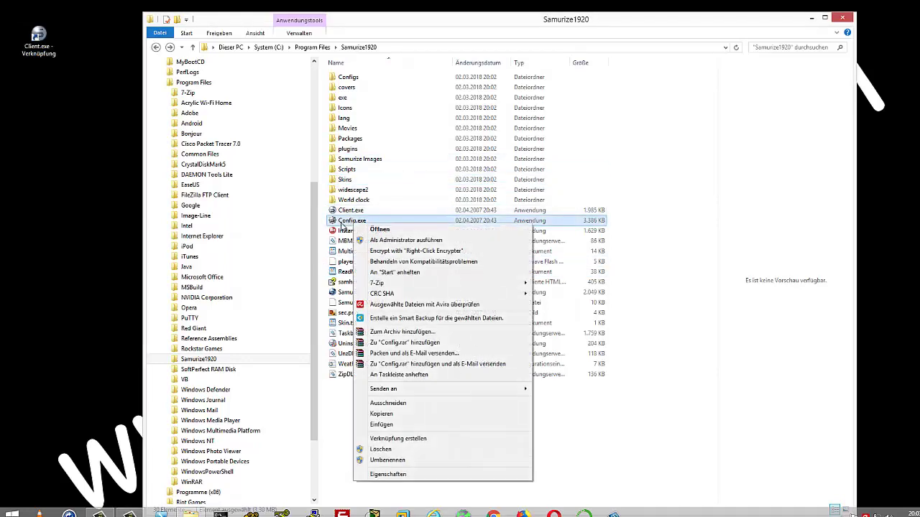
left_click(342, 225)
right_click(342, 225)
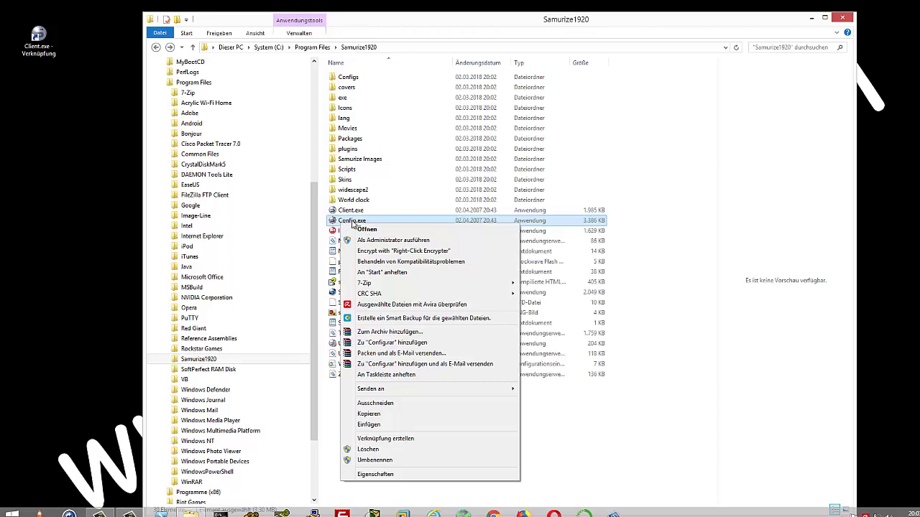
left_click(353, 222)
right_click(352, 223)
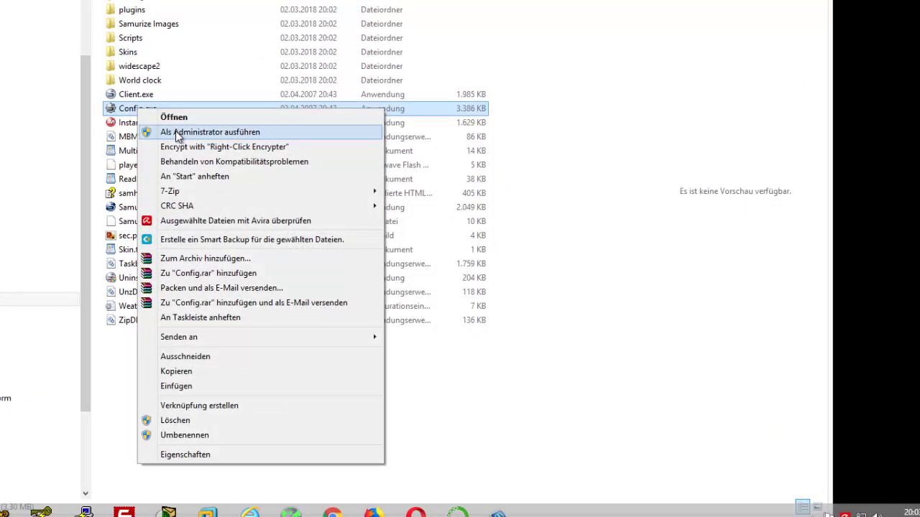
left_click(176, 132)
left_click(400, 232)
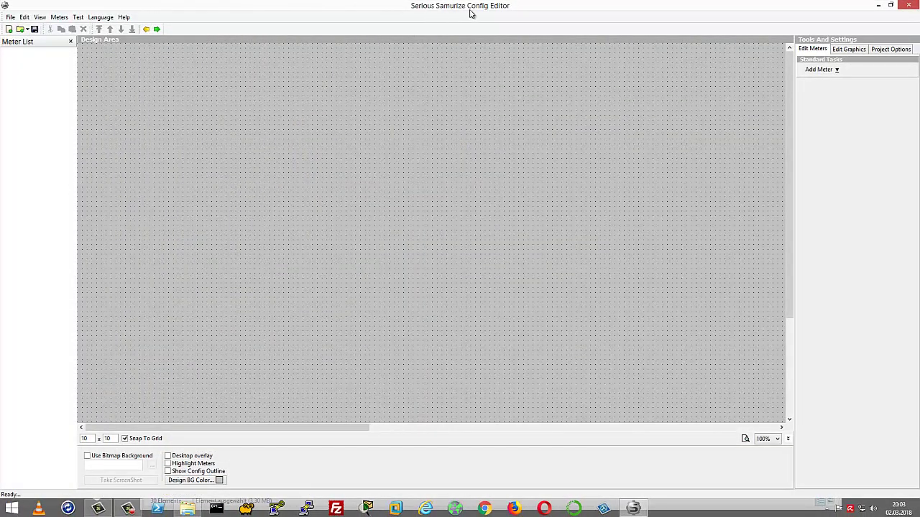
Preview several config files in the Samurize1920 Configs folder and open Launchpad.ini in the Config Editor
left_click(11, 16)
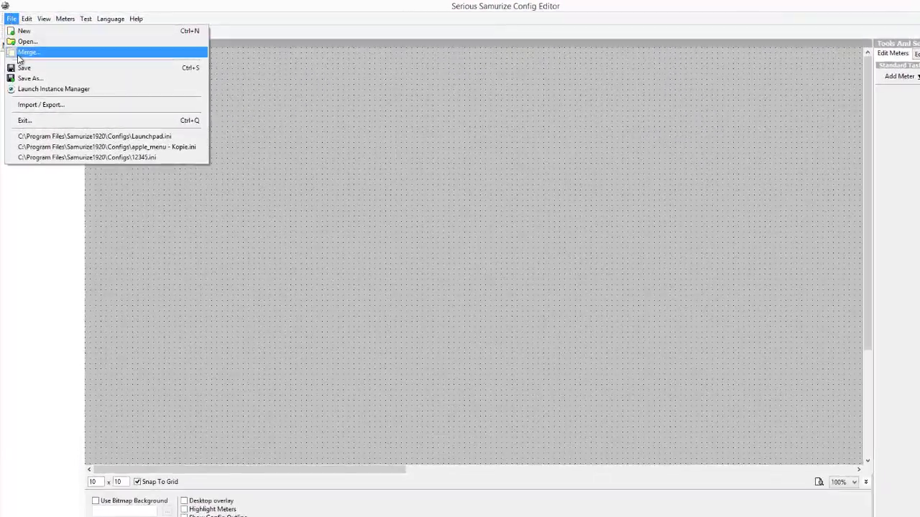
left_click(21, 41)
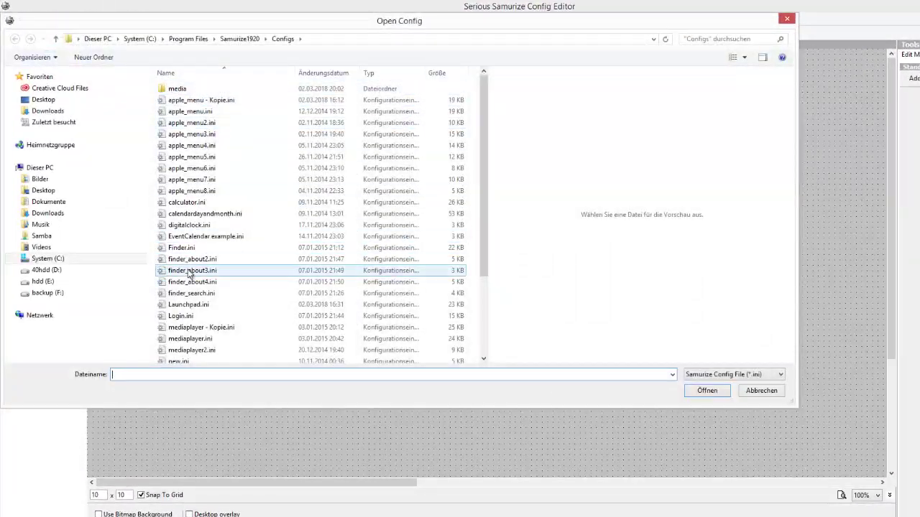
left_click(232, 214)
scroll(267, 226, "down", 3)
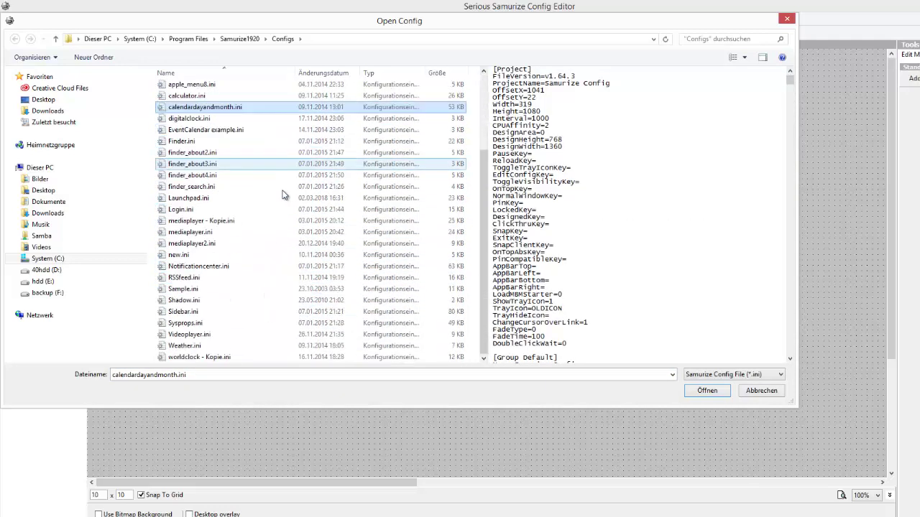
left_click(185, 209)
left_click(202, 221)
left_click(219, 254)
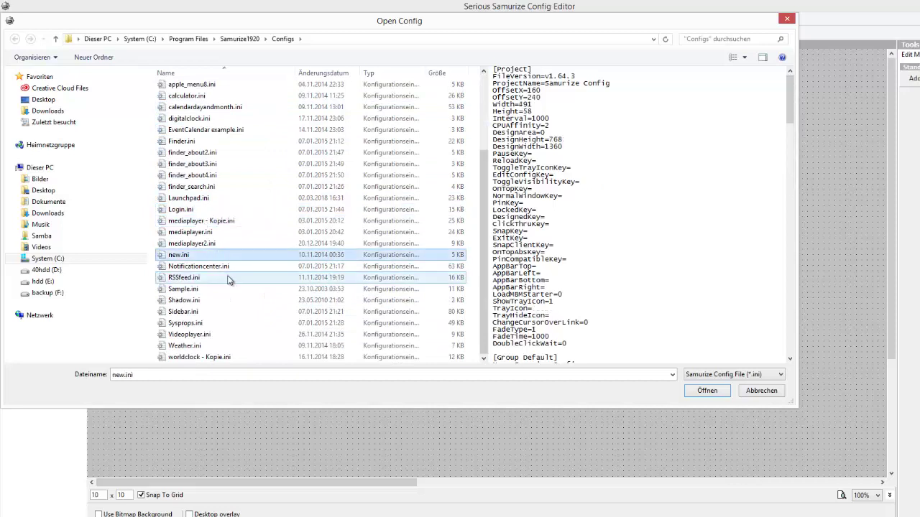
left_click(230, 278)
left_click(191, 289)
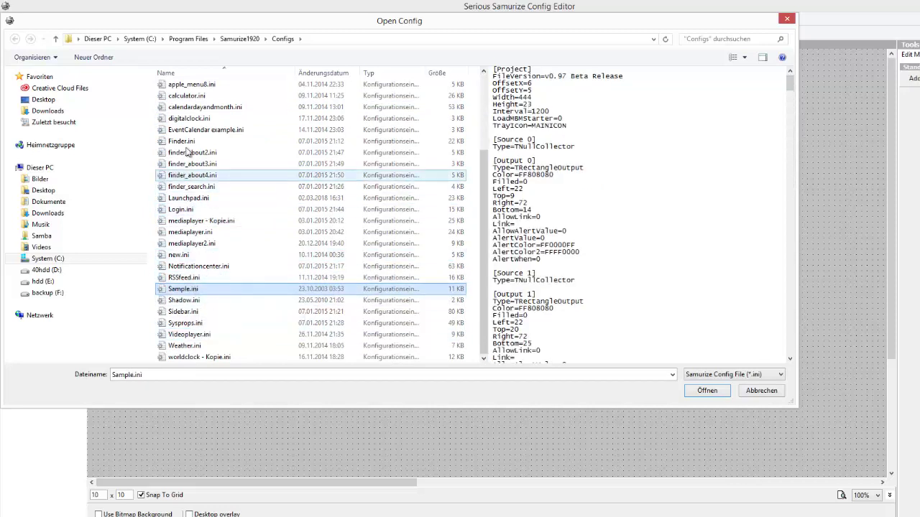
double_click(186, 197)
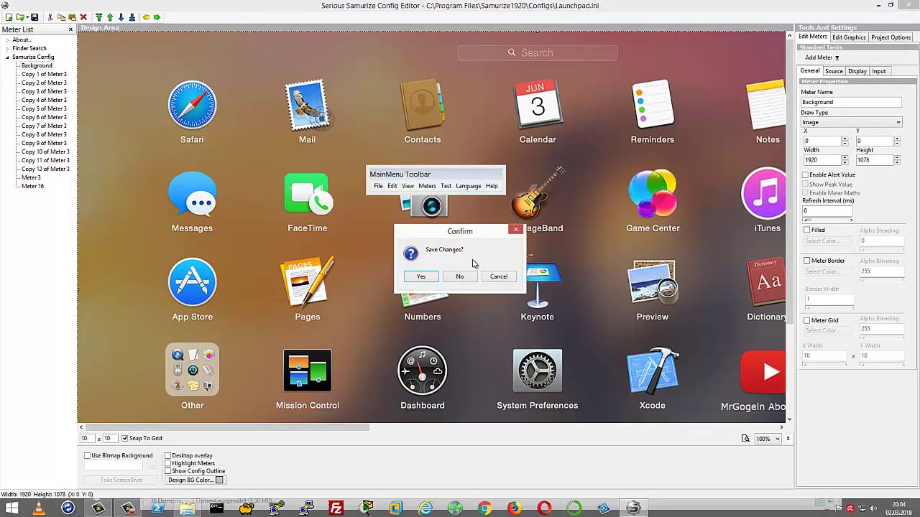
Save the changes to Launchpad.ini, close the Config Editor and the Samurize1920 folder window, and refresh the desktop
left_click(417, 276)
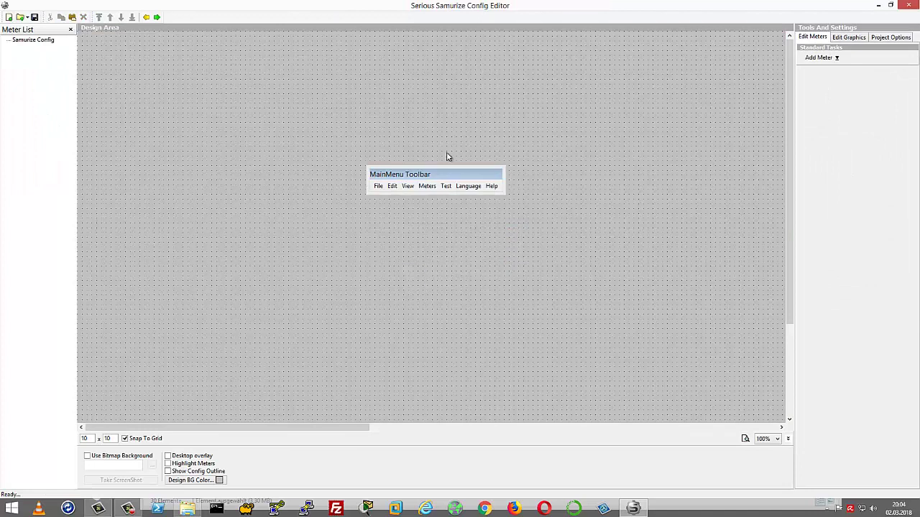
left_click(909, 5)
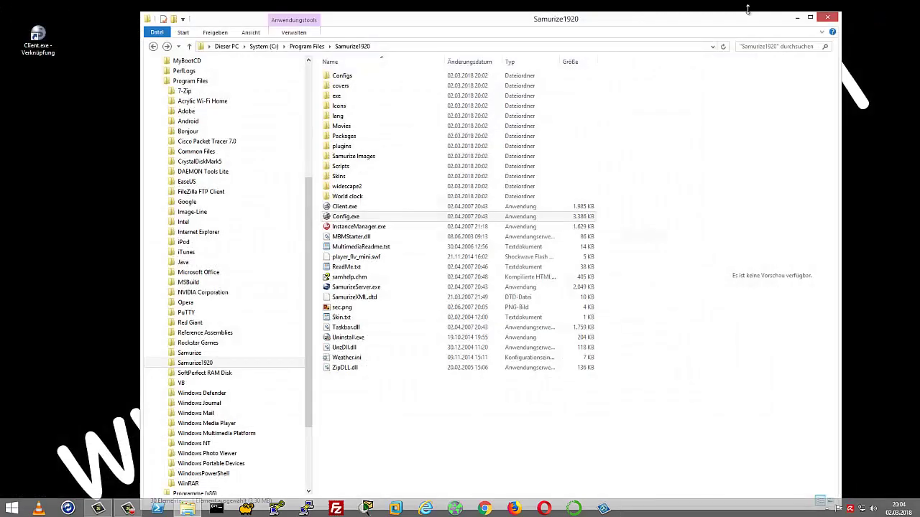
left_click(826, 17)
right_click(145, 127)
left_click(209, 152)
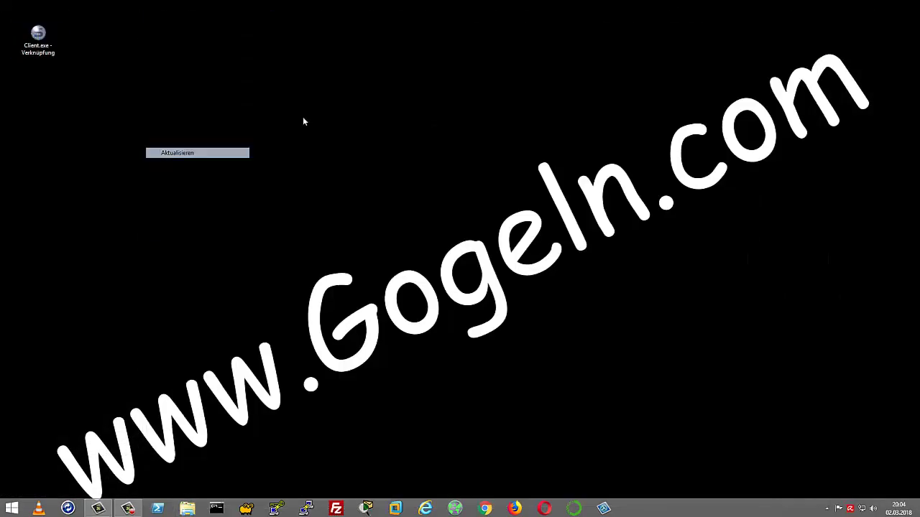
Run the Client.exe desktop shortcut as administrator, allow it to make changes, and refresh the desktop
right_click(39, 30)
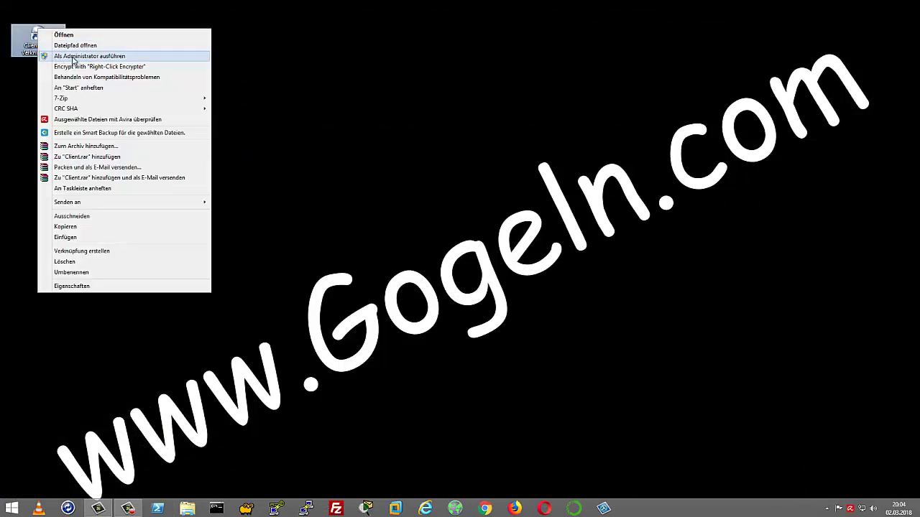
left_click(72, 56)
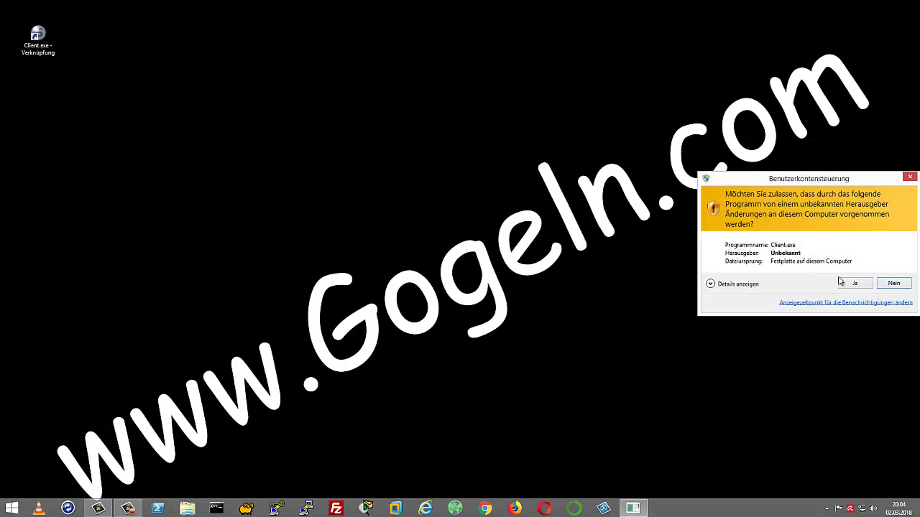
left_click(860, 287)
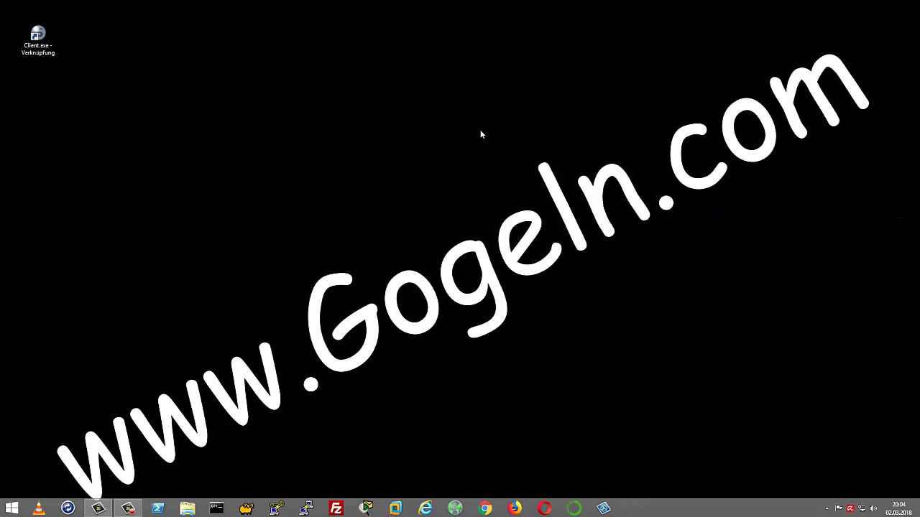
right_click(206, 67)
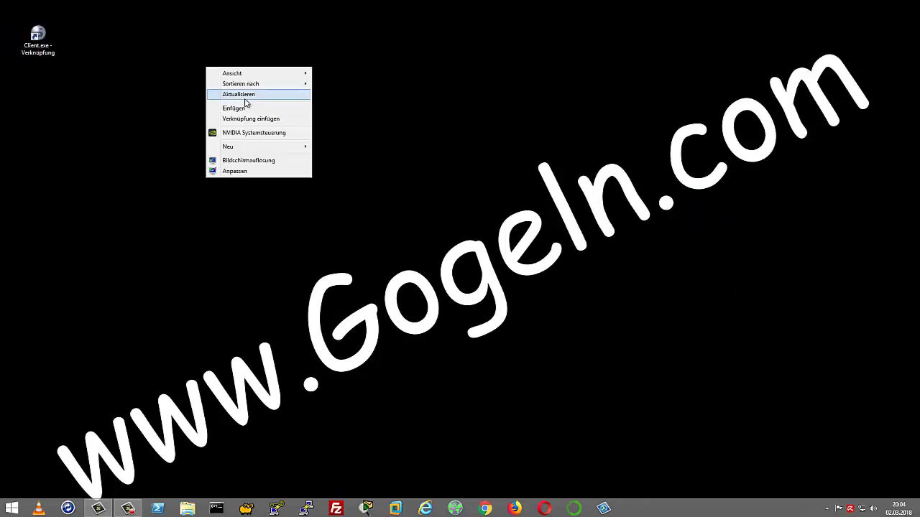
left_click(245, 96)
Try to load Finder.ini as the config file of the running Samurize client
left_click(825, 509)
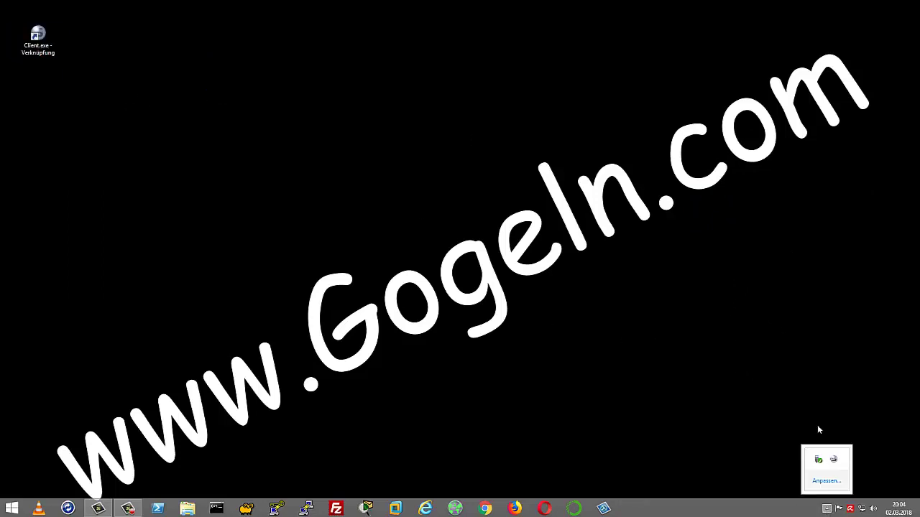
right_click(834, 461)
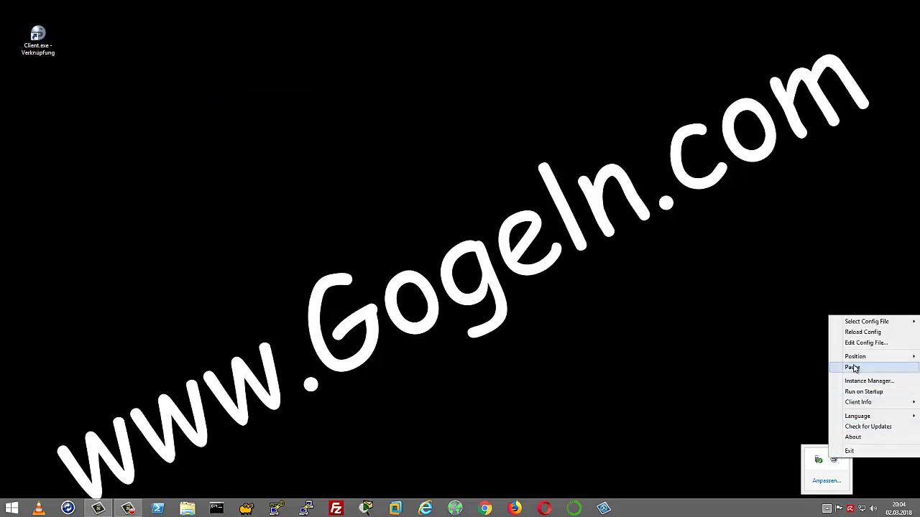
mouse_move(888, 329)
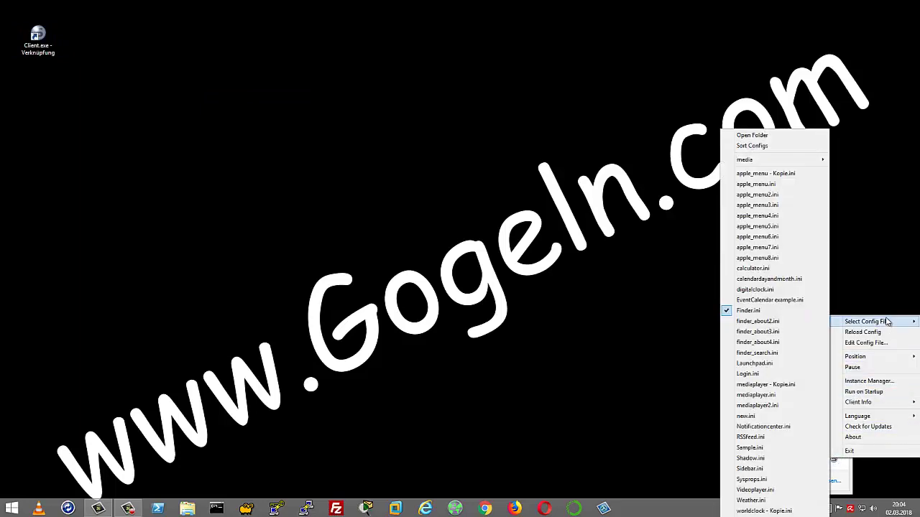
left_click(733, 312)
Switch the Samurize client's config file to Launchpad.ini
left_click(825, 510)
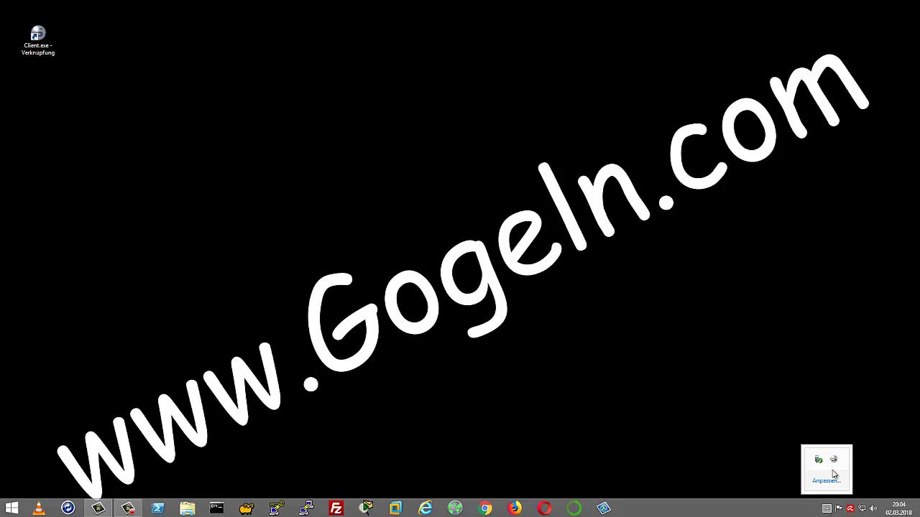
right_click(835, 463)
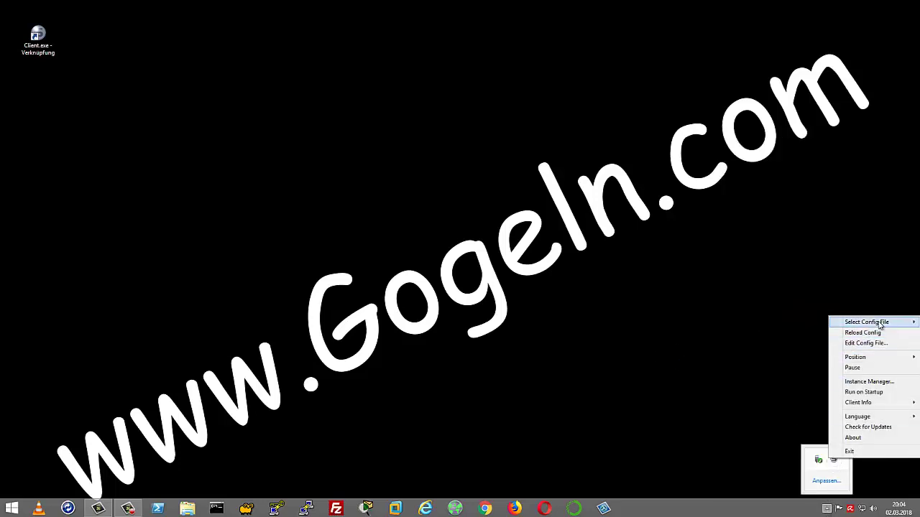
mouse_move(881, 324)
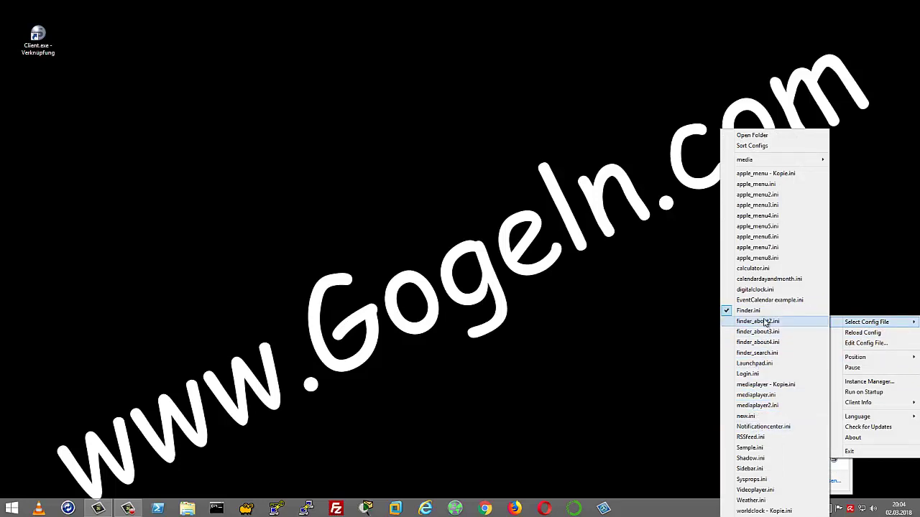
left_click(758, 364)
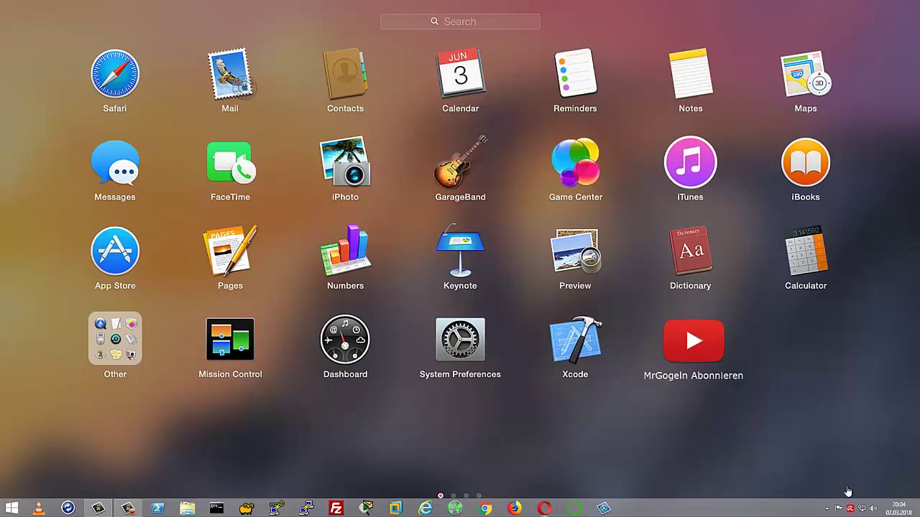
Exit the Samurize client and restart it as administrator from its desktop shortcut, allowing it to make changes
left_click(826, 509)
right_click(837, 461)
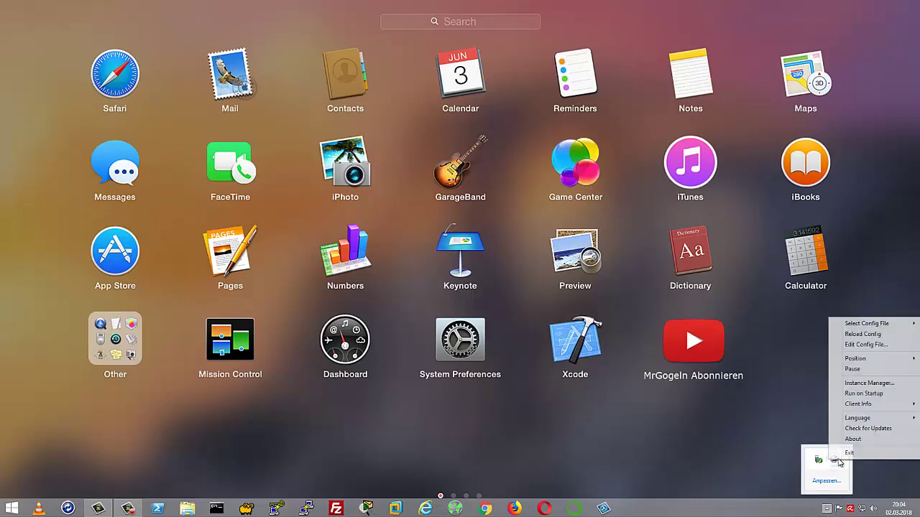
left_click(845, 460)
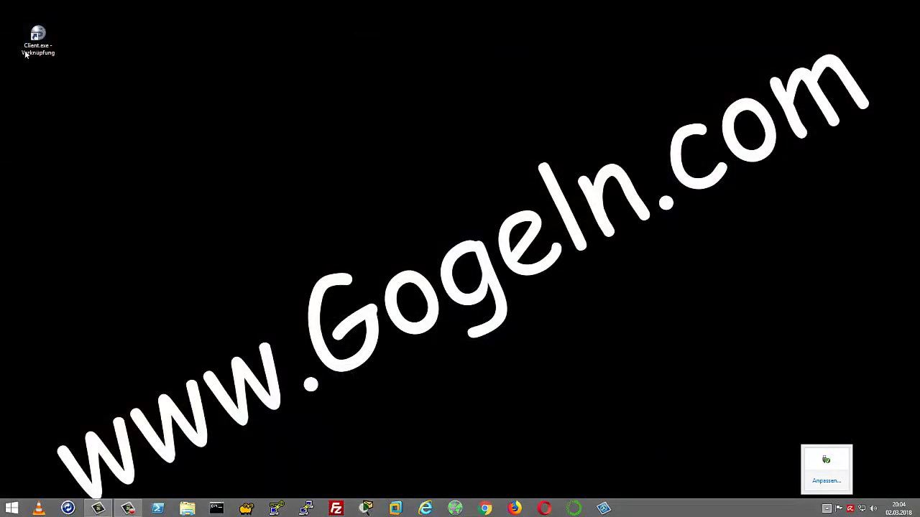
right_click(38, 45)
left_click(83, 73)
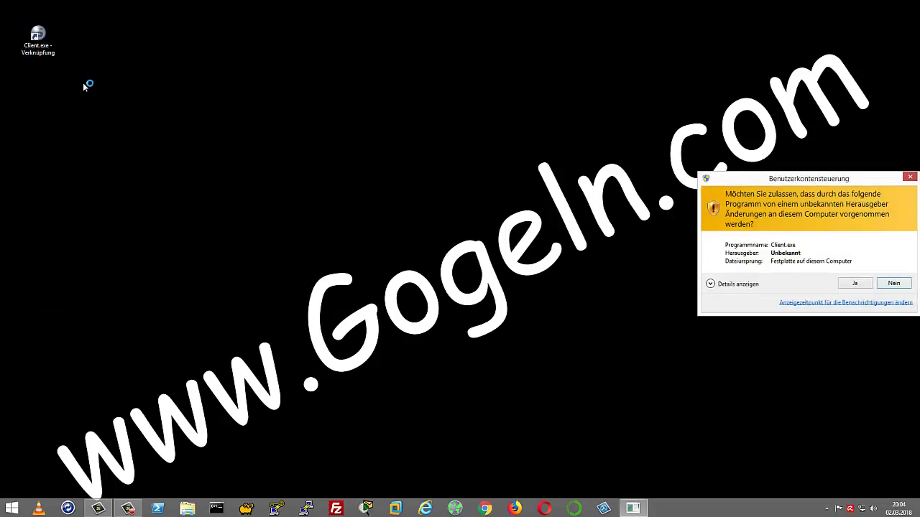
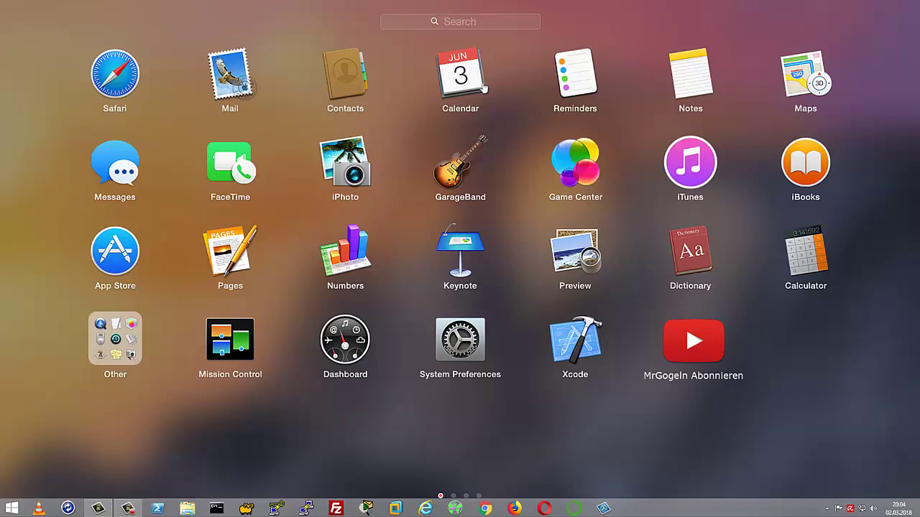
Test the Launchpad's System Preferences, Maps and YouTube shortcuts, closing each window they open
left_click(468, 350)
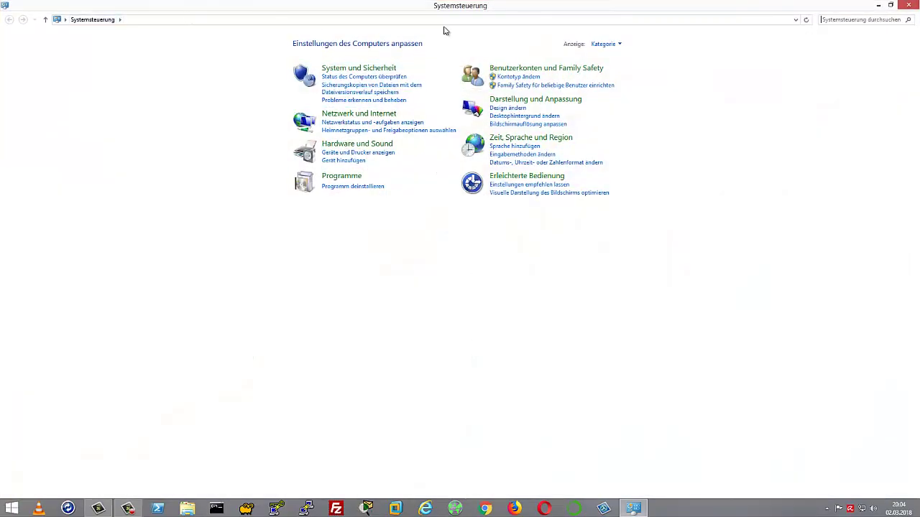
left_click(911, 5)
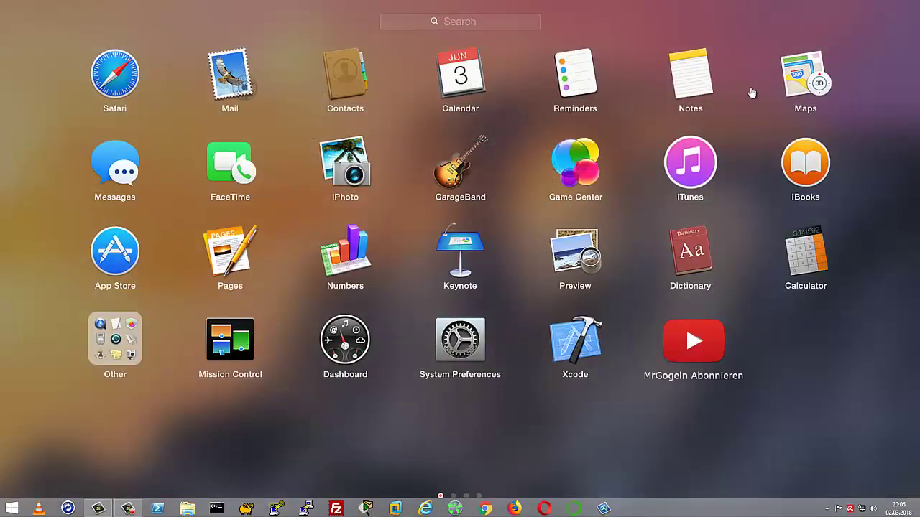
left_click(810, 77)
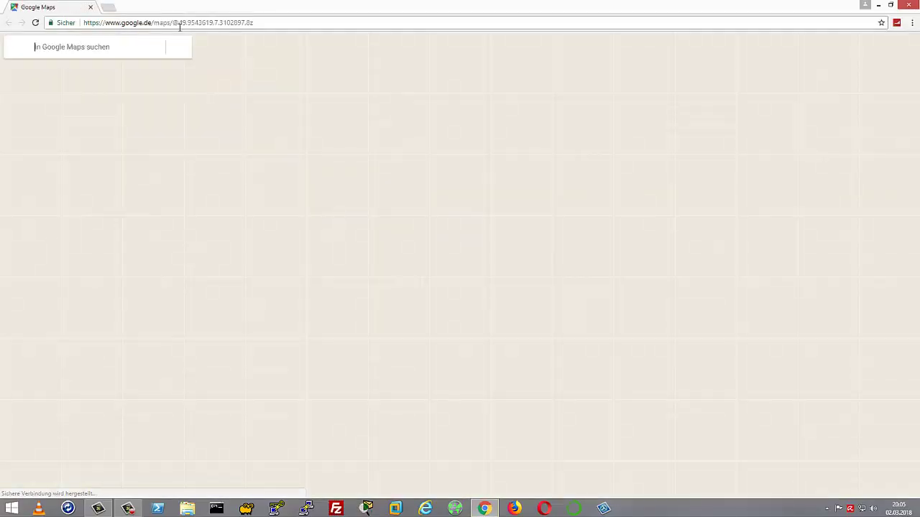
scroll(523, 188, "down", 2)
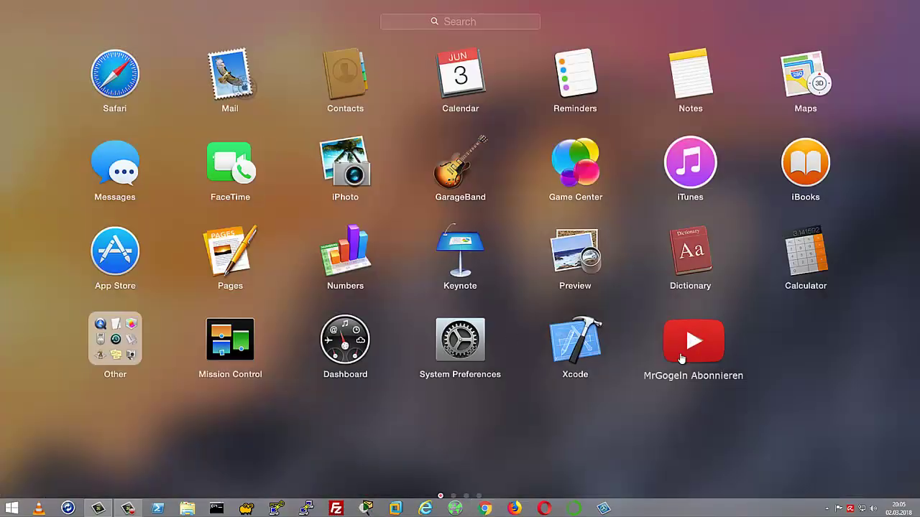
left_click(690, 348)
right_click(825, 510)
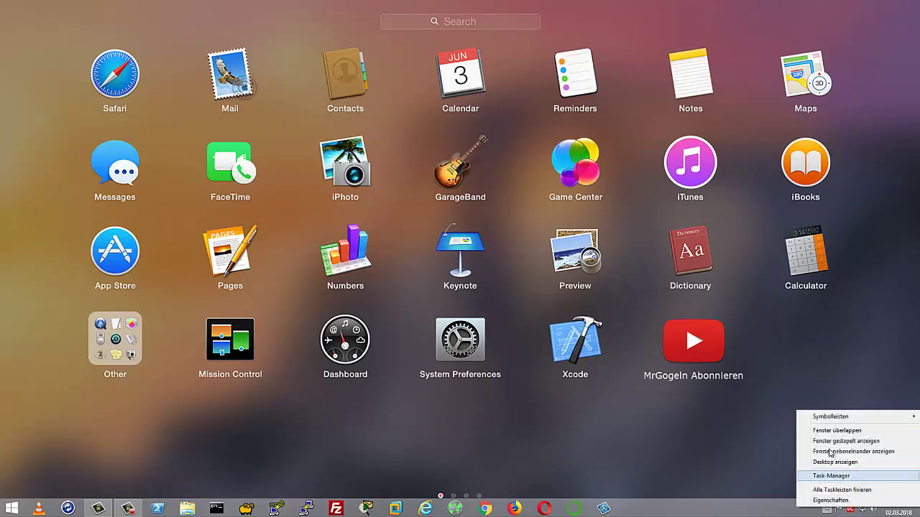
left_click(812, 513)
right_click(826, 511)
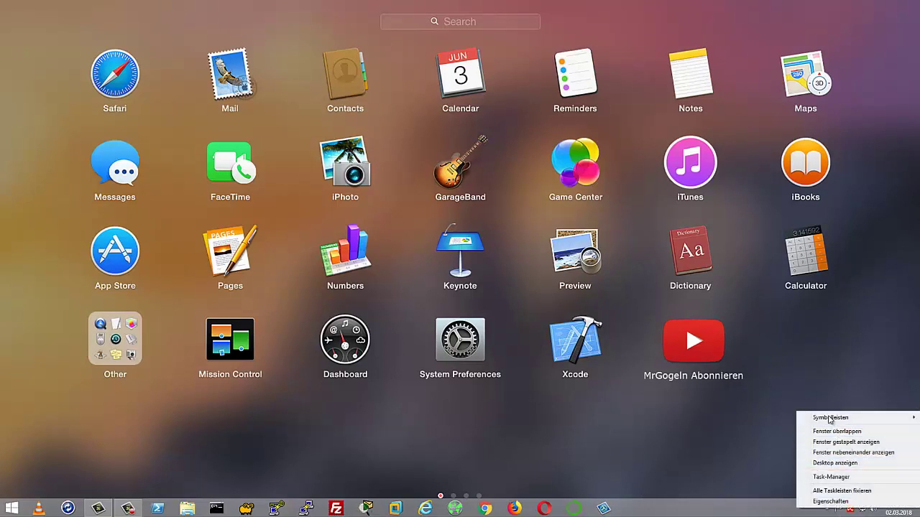
left_click(753, 510)
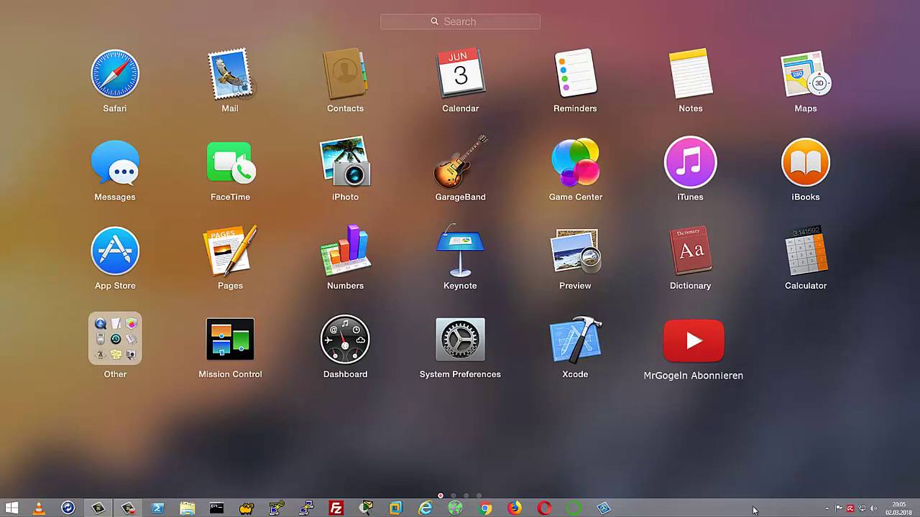
right_click(827, 510)
left_click(827, 511)
Switch the Samurize client's config file from Launchpad.ini to Finder.ini
left_click(827, 510)
right_click(833, 462)
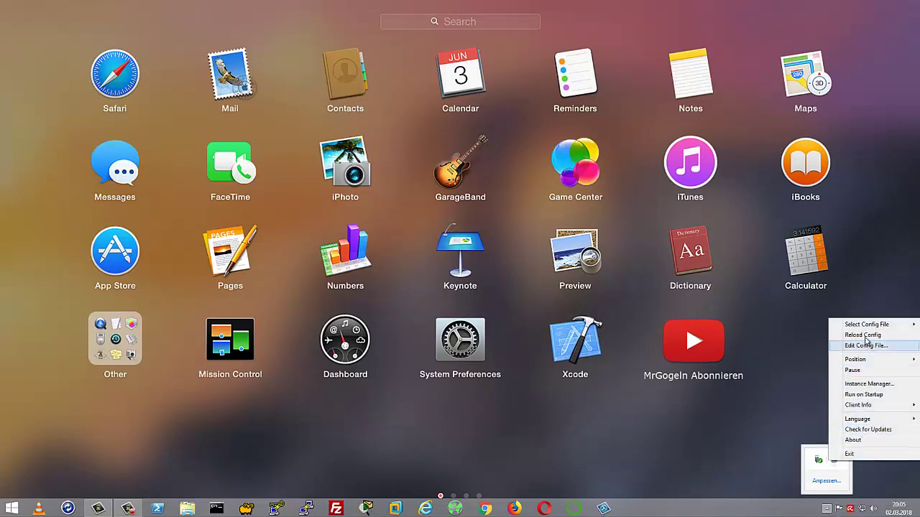
mouse_move(866, 324)
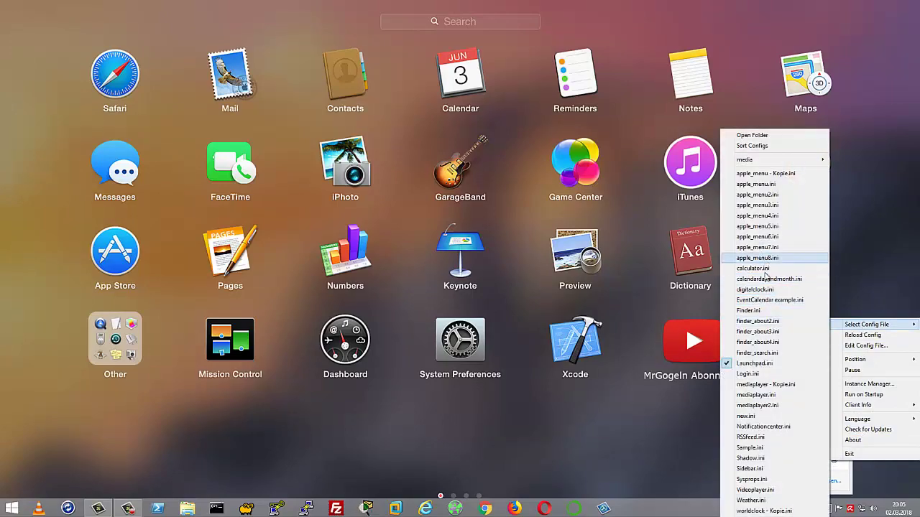
left_click(733, 311)
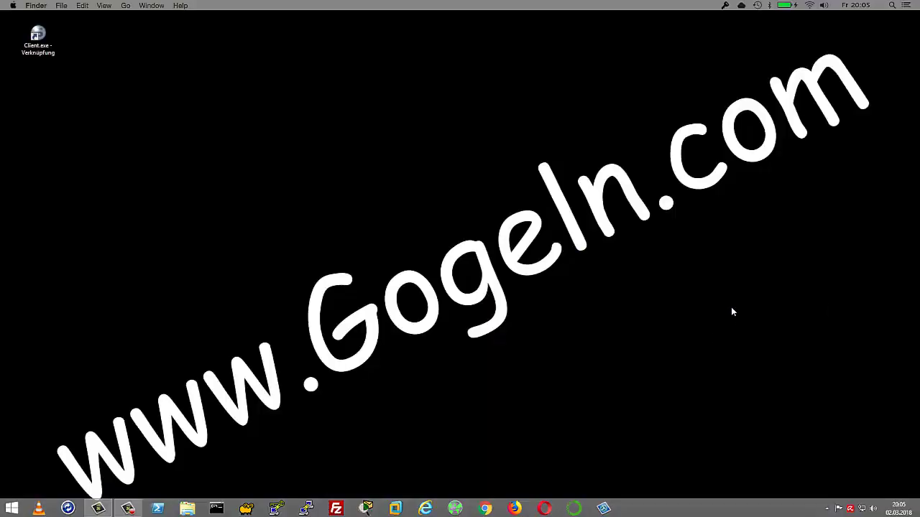
Examine the entries of the Finder menu in the Mac-style menu bar and close it again
right_click(241, 83)
left_click(350, 5)
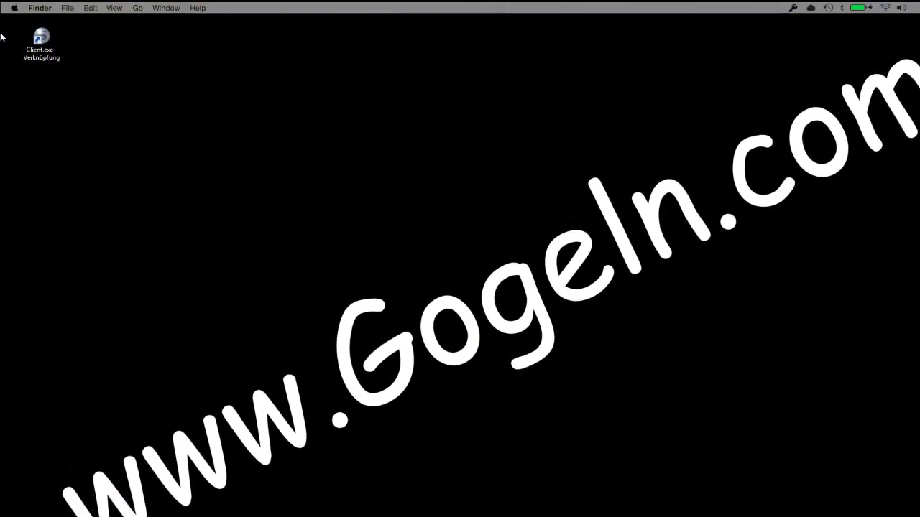
left_click(32, 9)
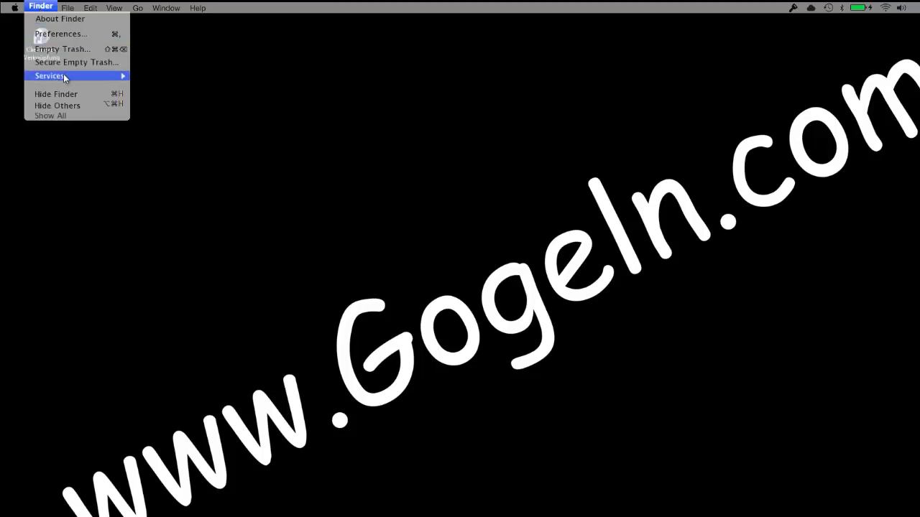
left_click(39, 9)
View the About This Mac window from the Apple menu and close it
left_click(11, 8)
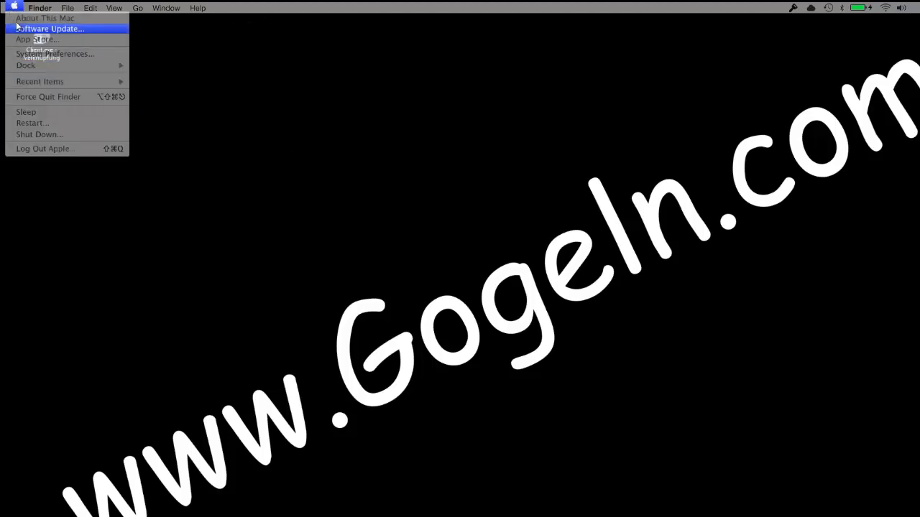
left_click(25, 19)
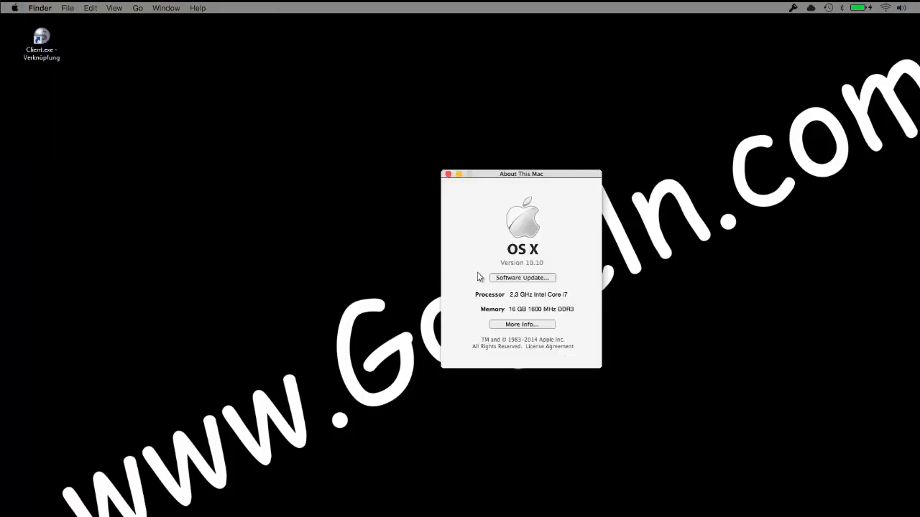
left_click(448, 174)
Open System Preferences from the Apple menu and bring up the Keyboard settings
left_click(15, 10)
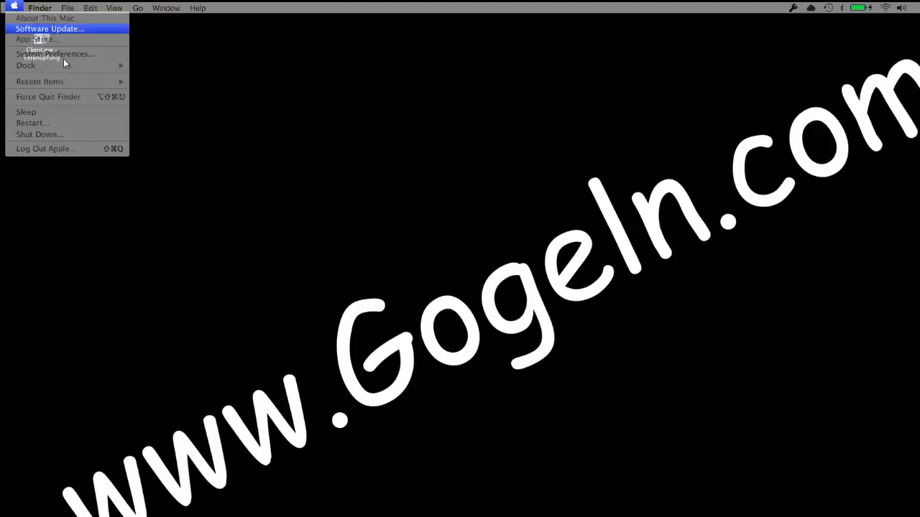
left_click(78, 55)
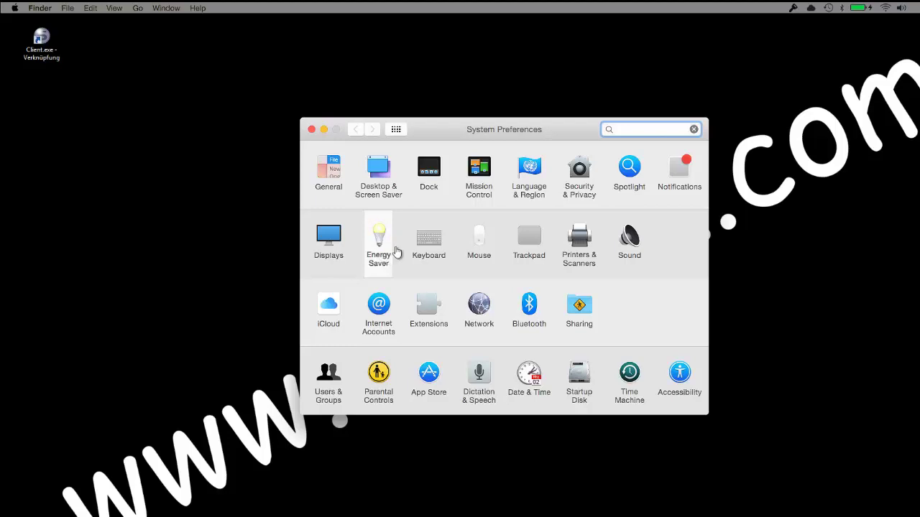
left_click(435, 255)
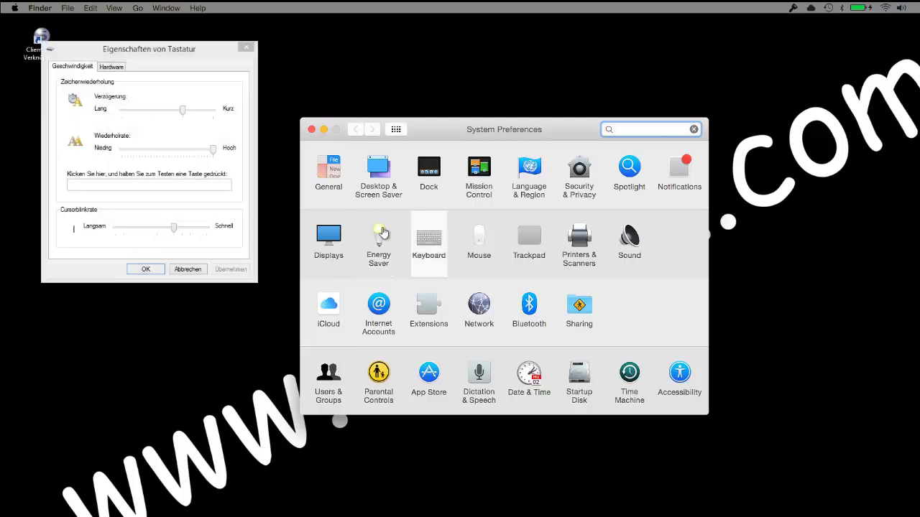
Close the Keyboard settings, check the Sound volume mixer from System Preferences, and close both the mixer and System Preferences
left_click(247, 47)
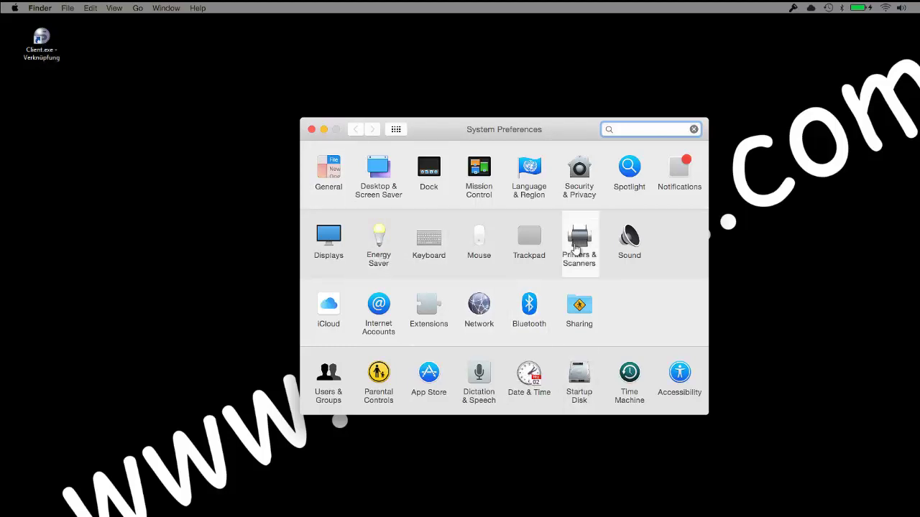
left_click(630, 244)
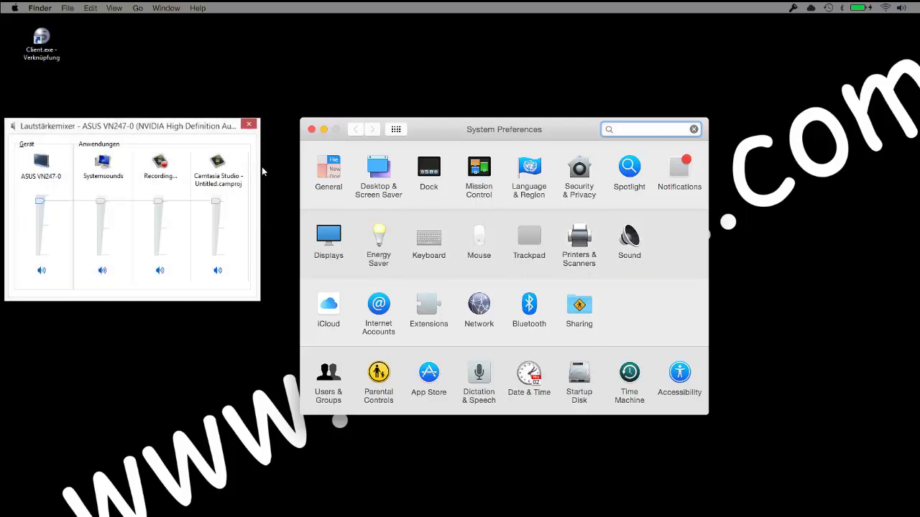
left_click(248, 126)
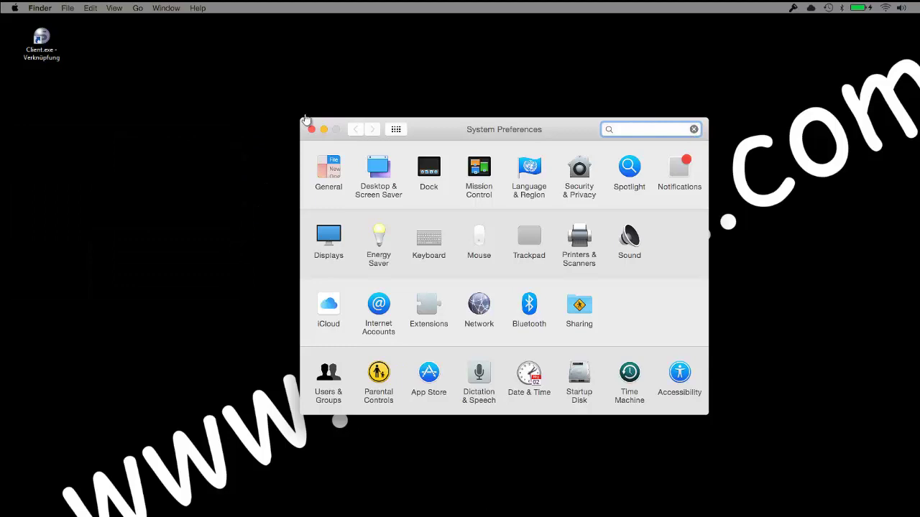
left_click_drag(556, 127, 564, 95)
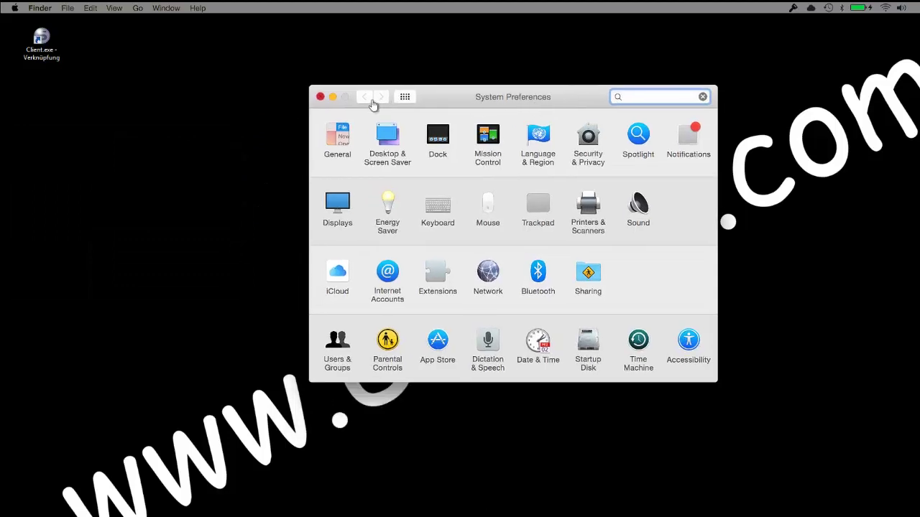
left_click(320, 97)
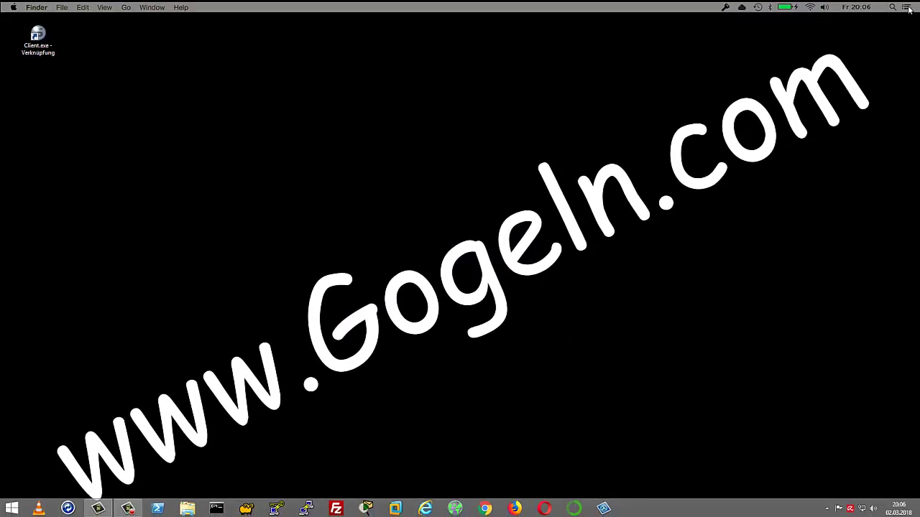
End the unresponsive process, then view the Notification Center from the Mac-style menu bar and close it again
right_click(525, 64)
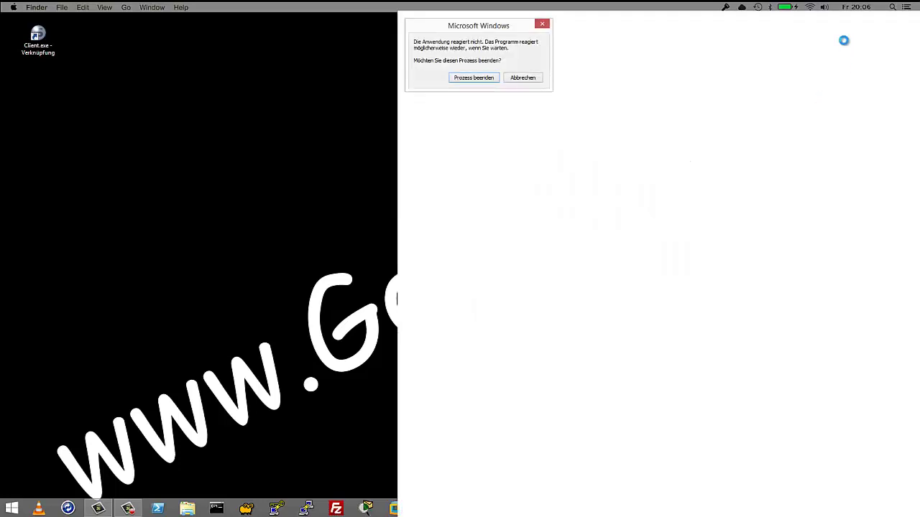
left_click(471, 79)
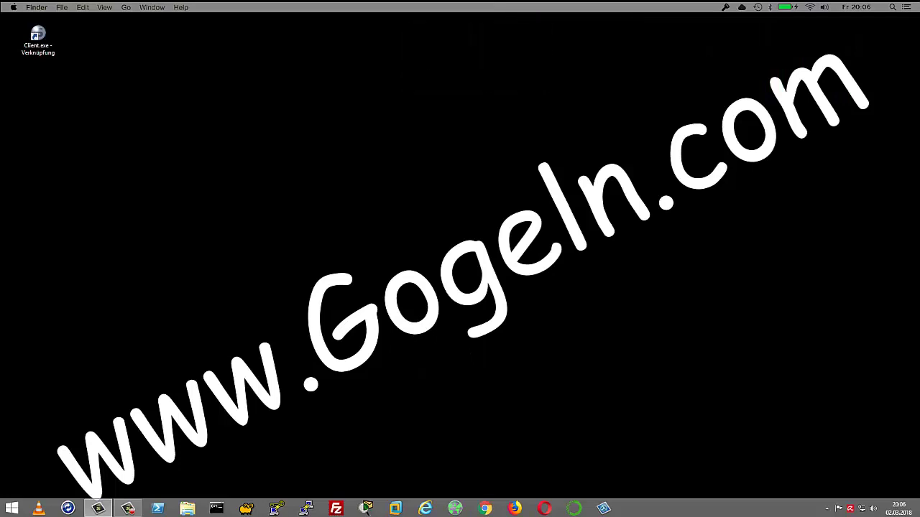
left_click(906, 7)
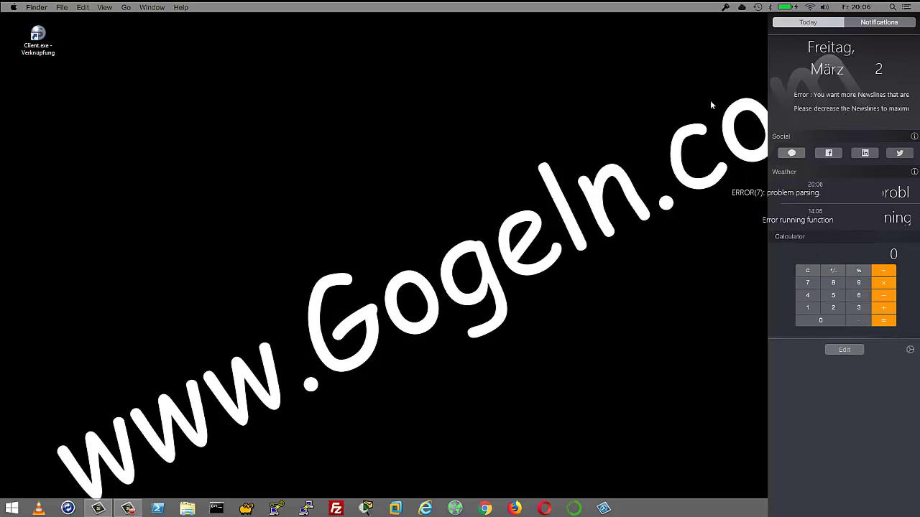
left_click(906, 9)
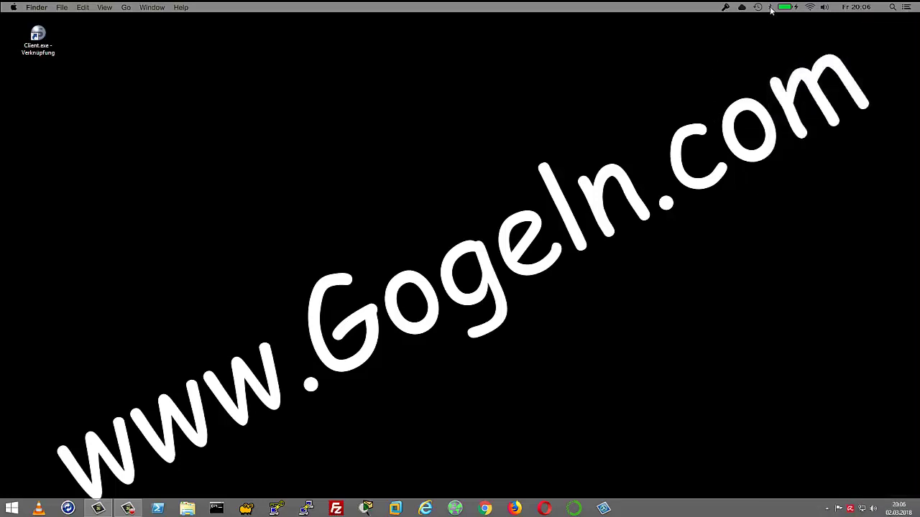
Test the menu bar shortcut that opens the OneDrive website and close the browser
left_click(725, 9)
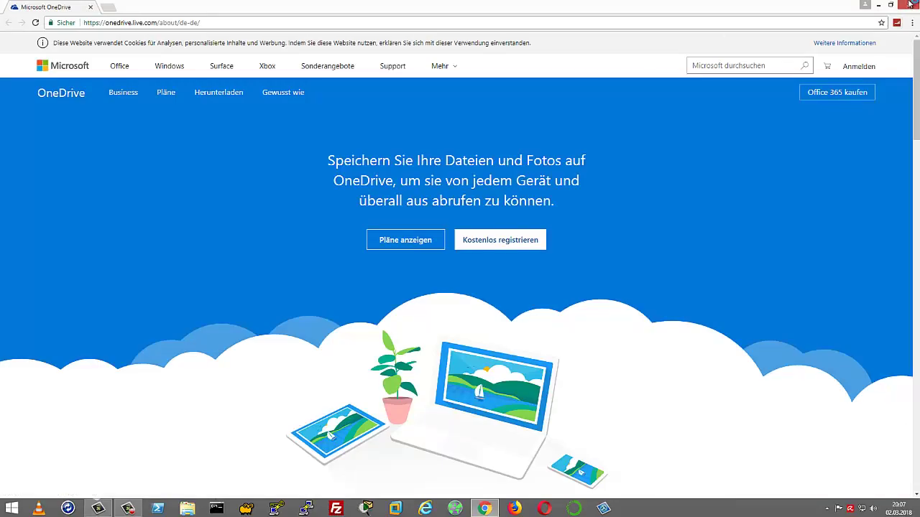
left_click(909, 4)
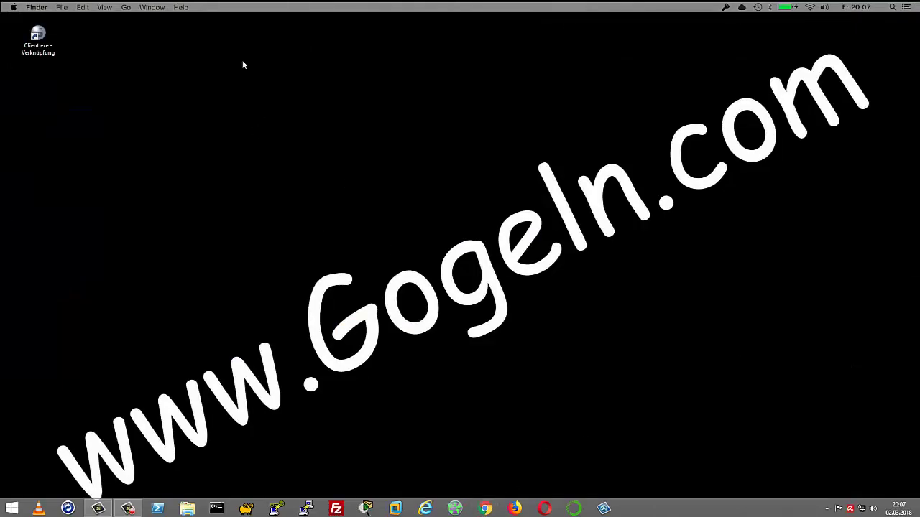
Switch the Samurize client's config file from Finder.ini to Sample.ini
left_click(827, 509)
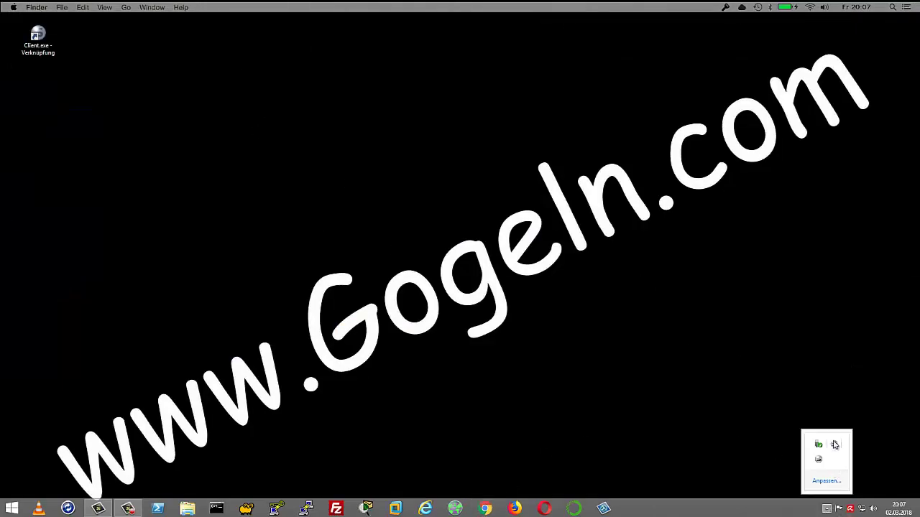
right_click(834, 445)
mouse_move(861, 308)
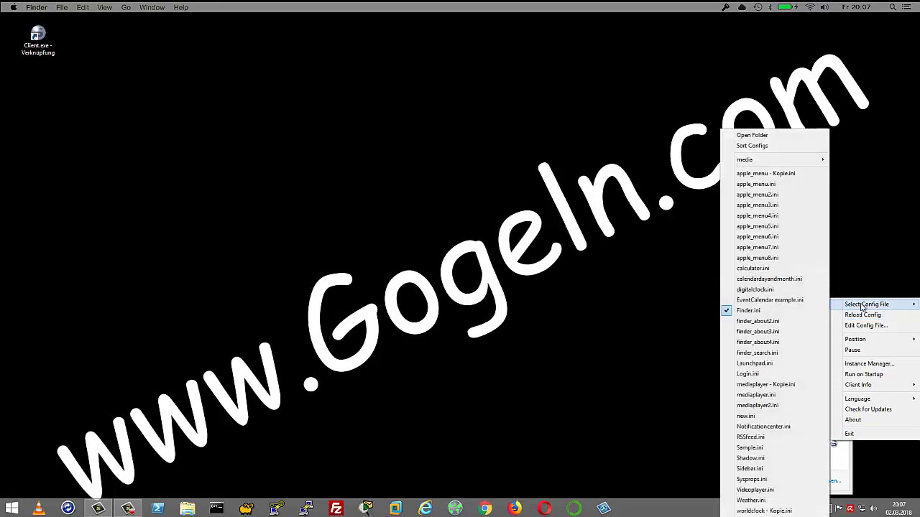
left_click(766, 449)
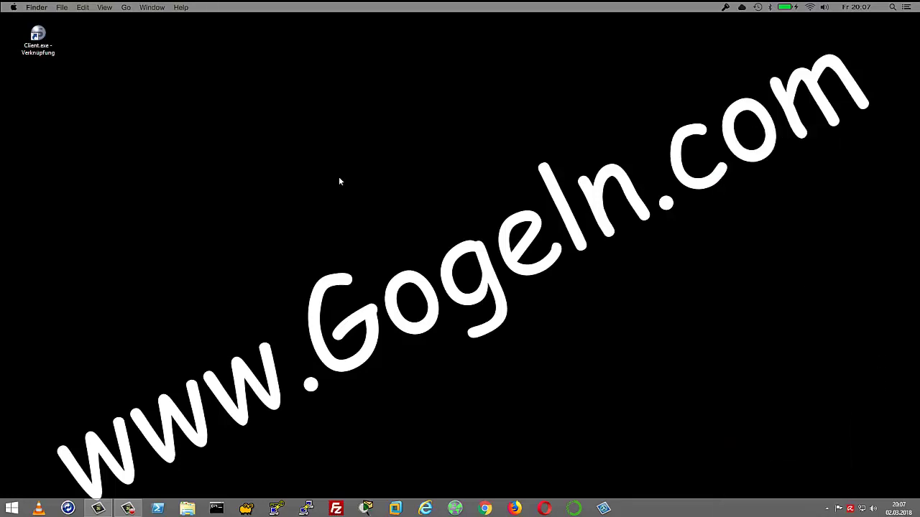
Load EventCalendar example.ini as the Samurize client's config and move the event list to the upper-right area of the desktop
left_click(827, 509)
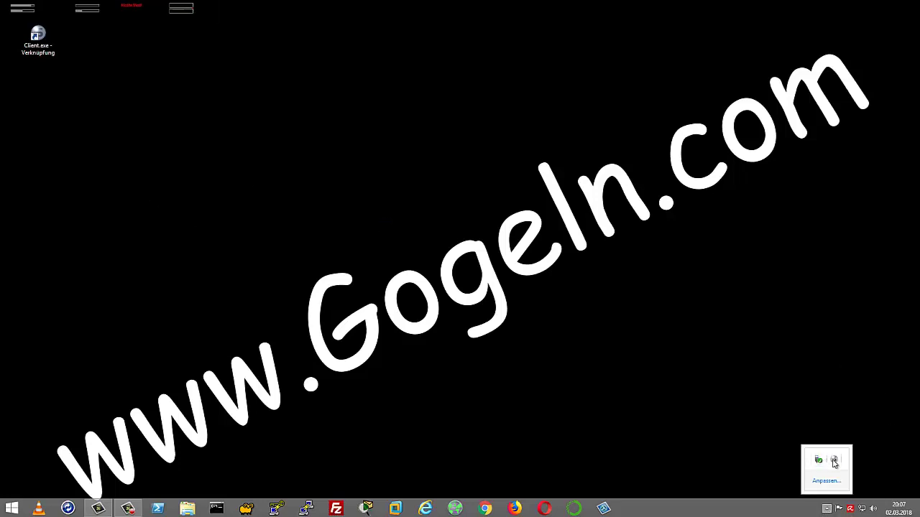
right_click(834, 460)
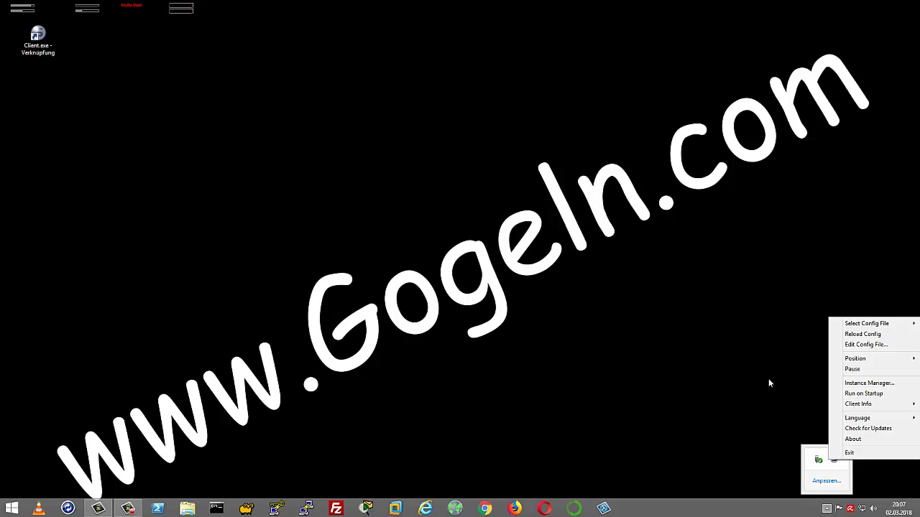
mouse_move(863, 323)
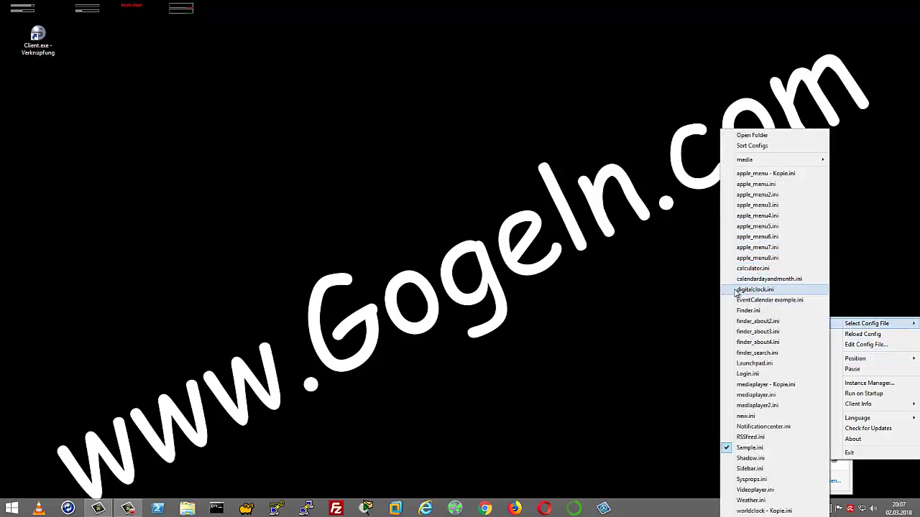
left_click(751, 300)
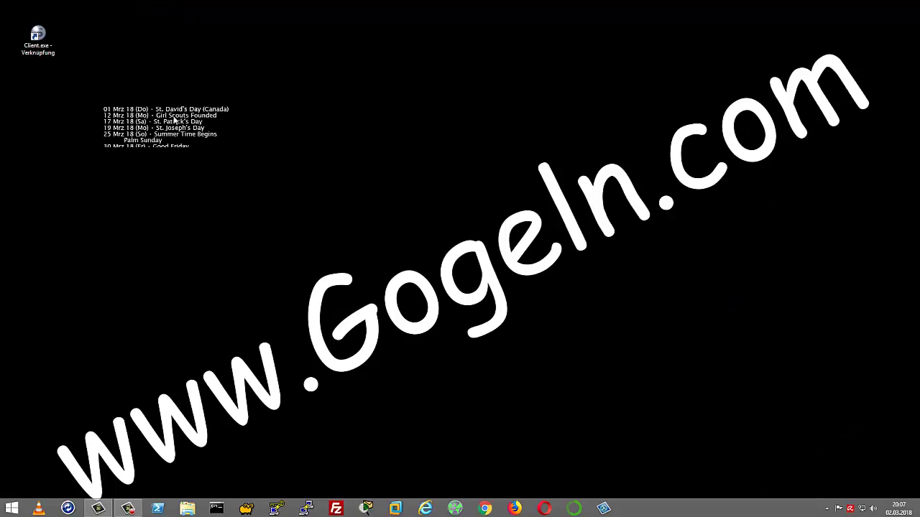
left_click_drag(131, 117, 639, 37)
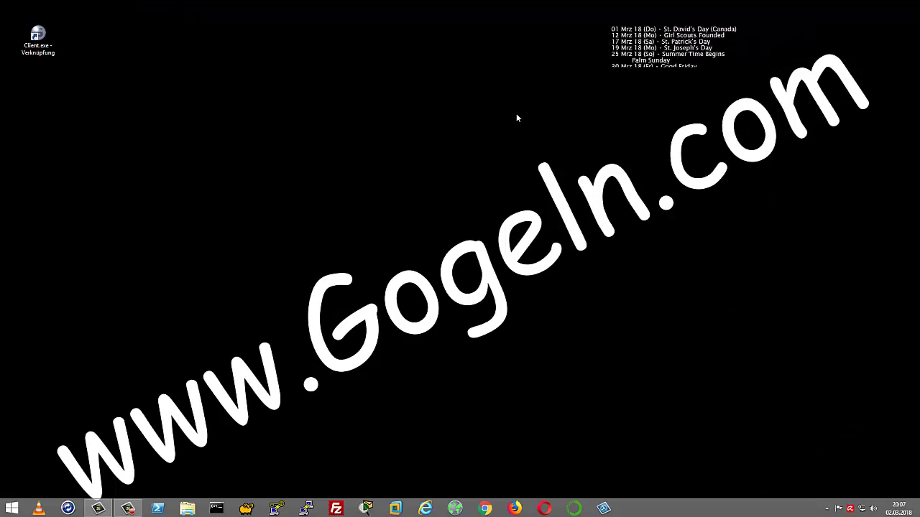